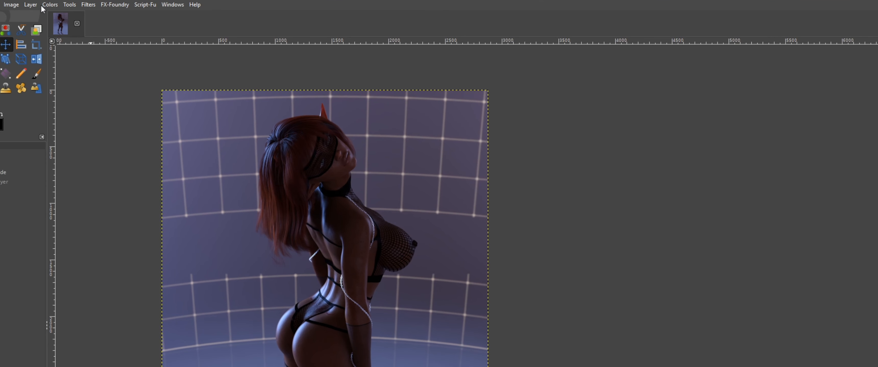
Step: Convert the image precision to 32-bit floating point with linear light gamma
{"action": "left_click", "coordinate": [13, 5]}
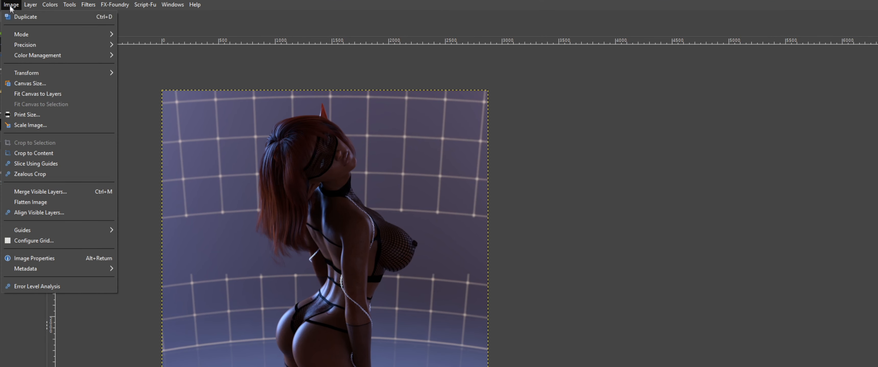
{"action": "mouse_move", "coordinate": [33, 45]}
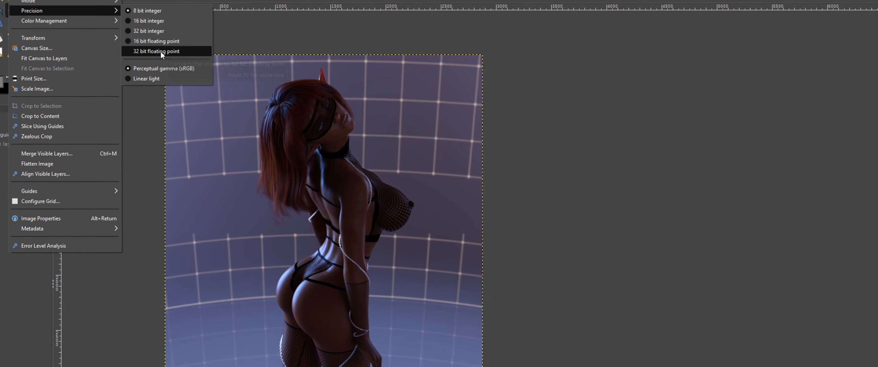
{"action": "left_click", "coordinate": [160, 52]}
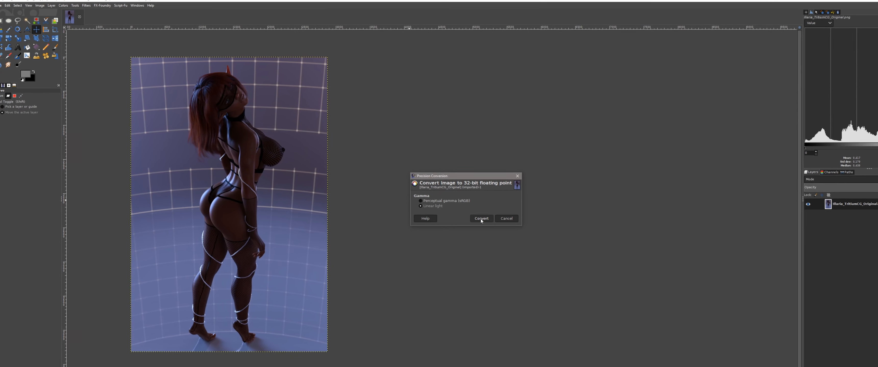
{"action": "left_click", "coordinate": [489, 222]}
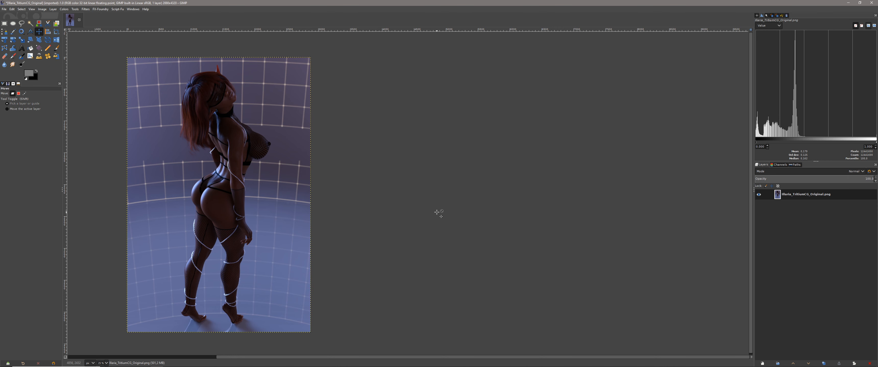
Step: Duplicate the original image layer twice
{"action": "scroll", "coordinate": [436, 212], "scroll_direction": "left", "scroll_amount": 5}
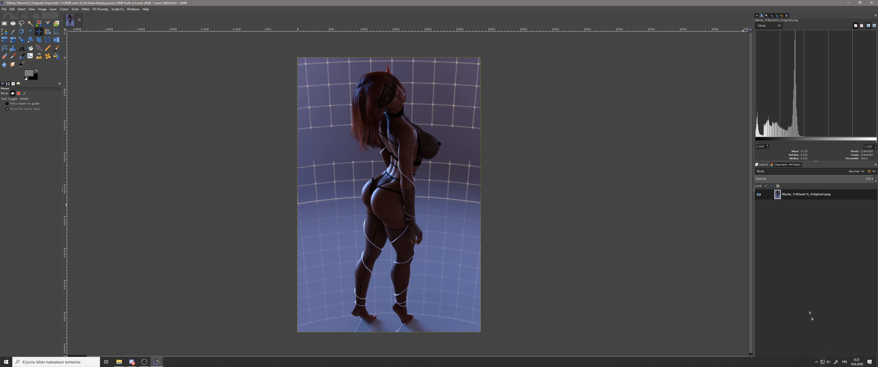
{"action": "left_click", "coordinate": [823, 364]}
{"action": "left_click", "coordinate": [823, 363]}
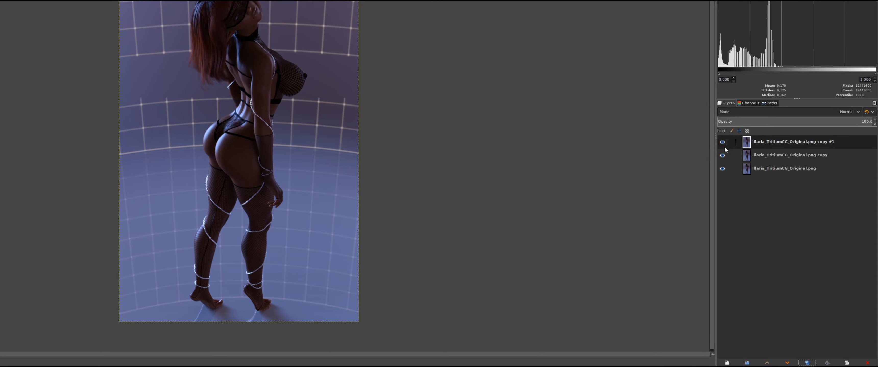
Step: Hide the top layer copy and set the middle copy's blend mode to Screen
{"action": "left_click", "coordinate": [722, 142]}
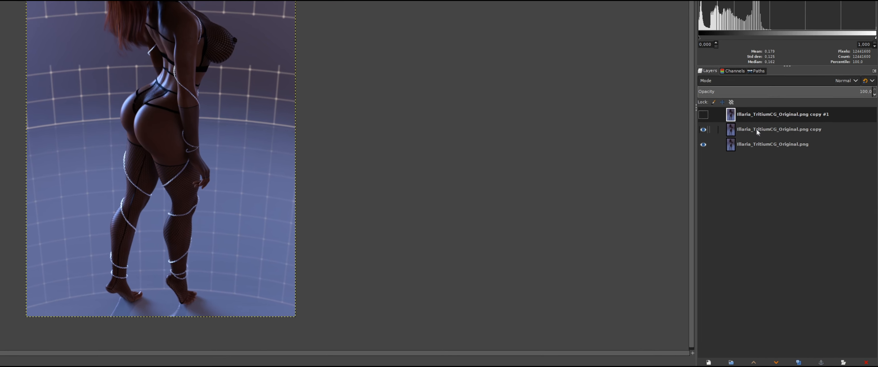
{"action": "left_click", "coordinate": [756, 131]}
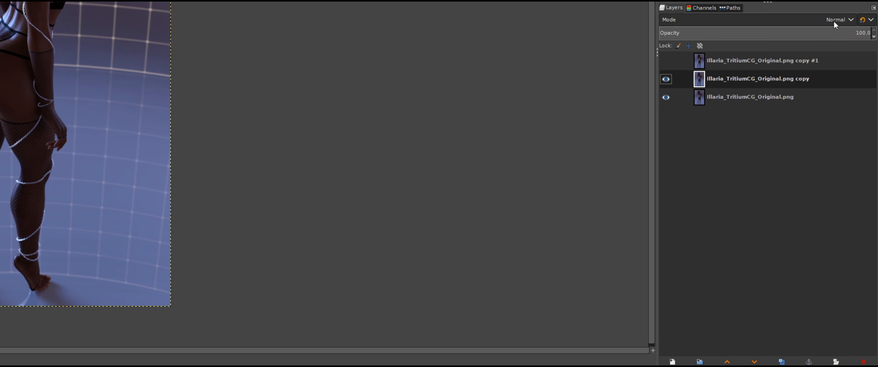
{"action": "left_click", "coordinate": [833, 21]}
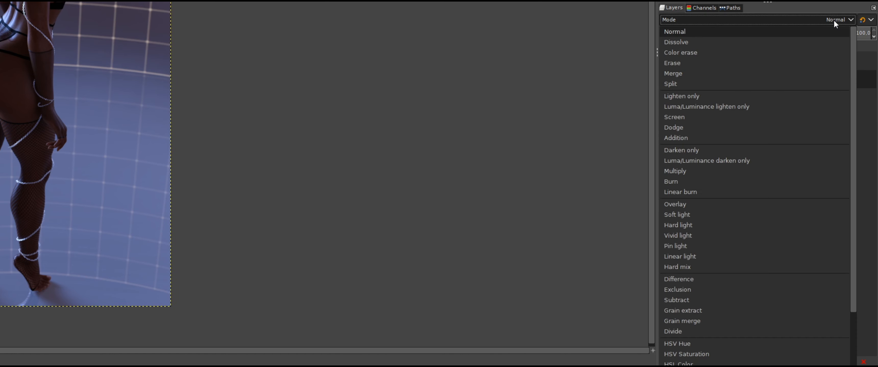
{"action": "left_click", "coordinate": [762, 119]}
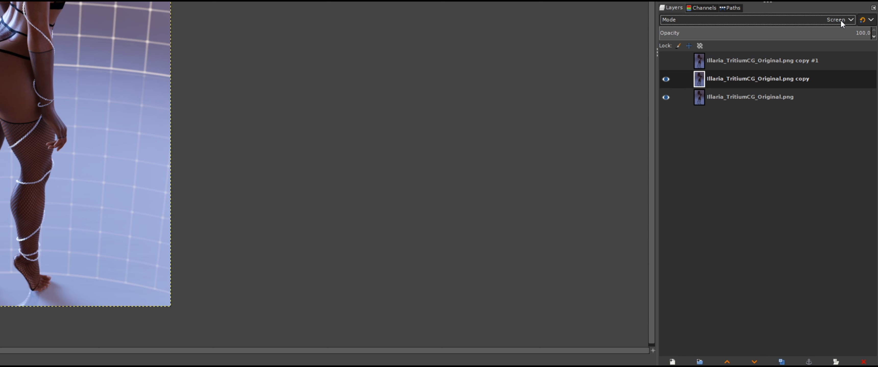
{"action": "left_click", "coordinate": [840, 20]}
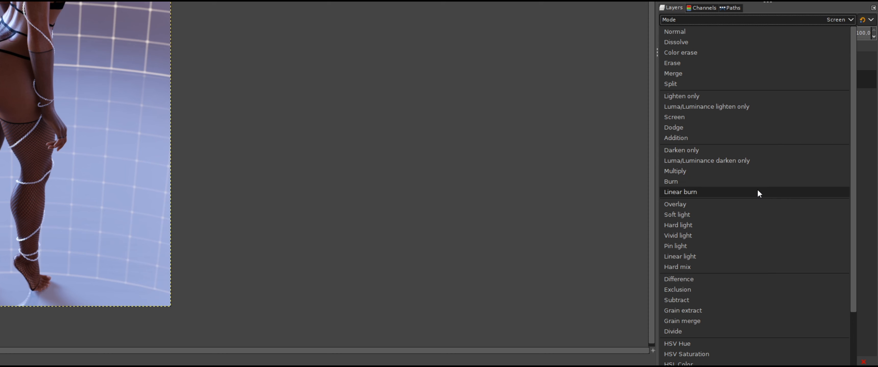
{"action": "scroll", "coordinate": [761, 197], "scroll_direction": "down", "scroll_amount": 2}
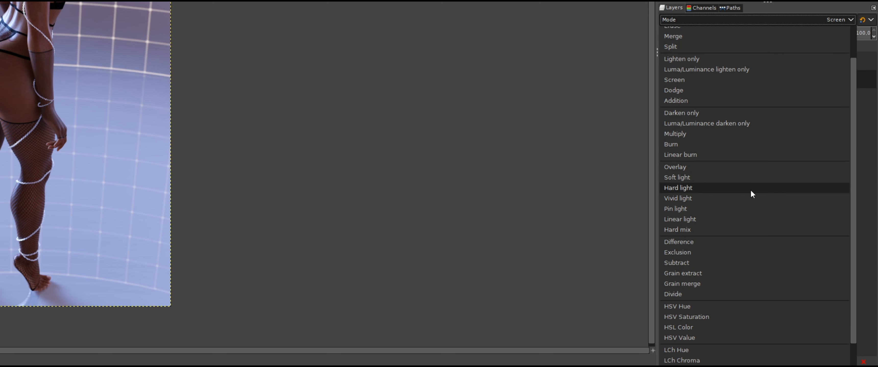
{"action": "scroll", "coordinate": [760, 221], "scroll_direction": "down", "scroll_amount": 2}
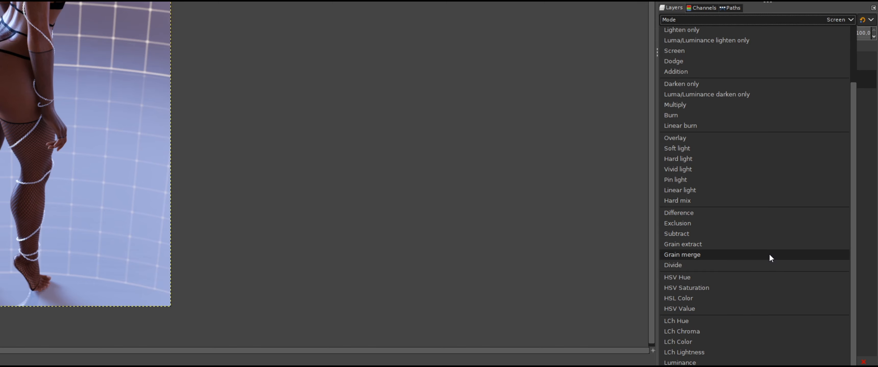
{"action": "scroll", "coordinate": [782, 155], "scroll_direction": "up", "scroll_amount": 3}
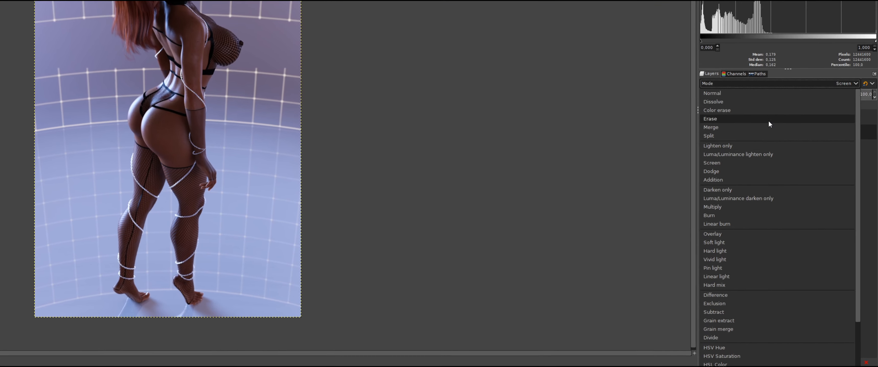
{"action": "left_click", "coordinate": [780, 175]}
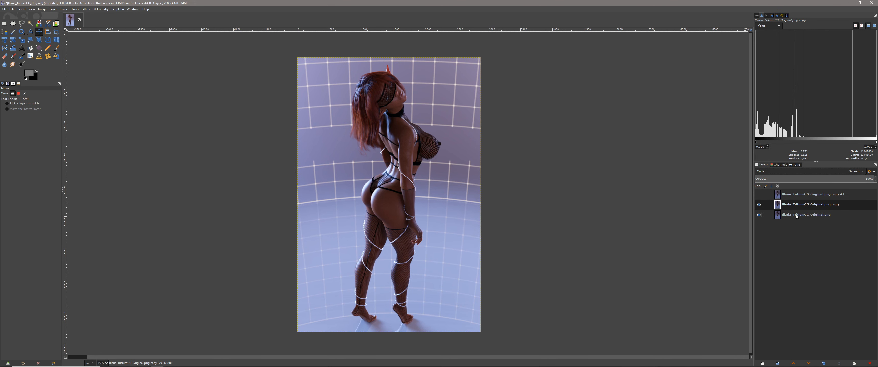
Step: Toggle the Screen layer's visibility to compare, and lower its opacity to about 65%
{"action": "left_click", "coordinate": [759, 206]}
{"action": "left_click", "coordinate": [758, 206]}
{"action": "left_click", "coordinate": [834, 179]}
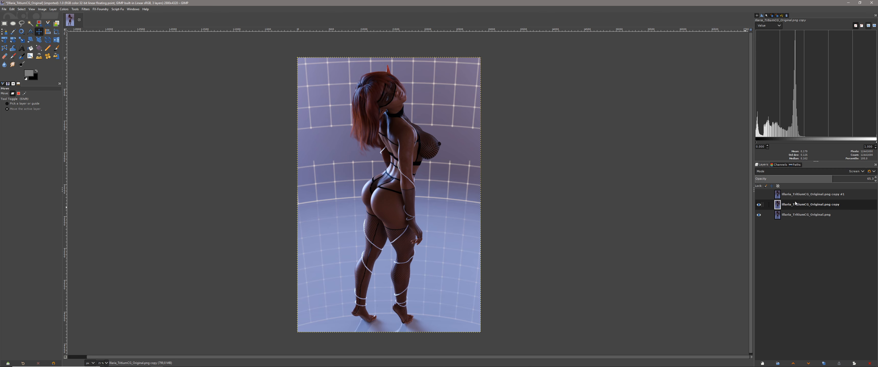
Step: Show and select the top layer copy, and open the Curves adjustment for it
{"action": "left_click", "coordinate": [791, 194]}
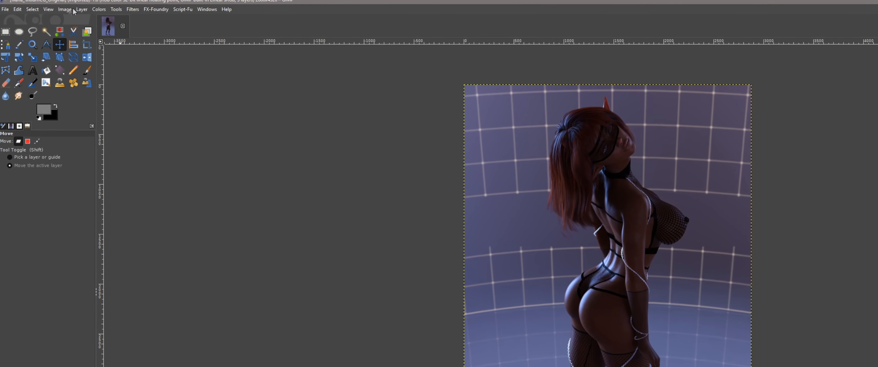
{"action": "left_click", "coordinate": [98, 9]}
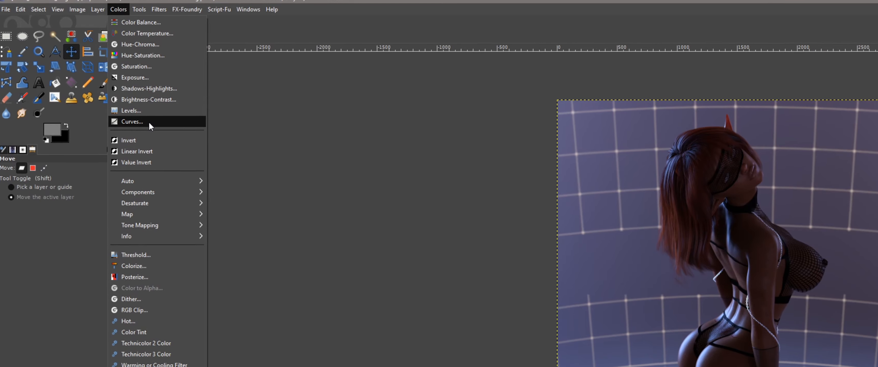
{"action": "left_click", "coordinate": [149, 122]}
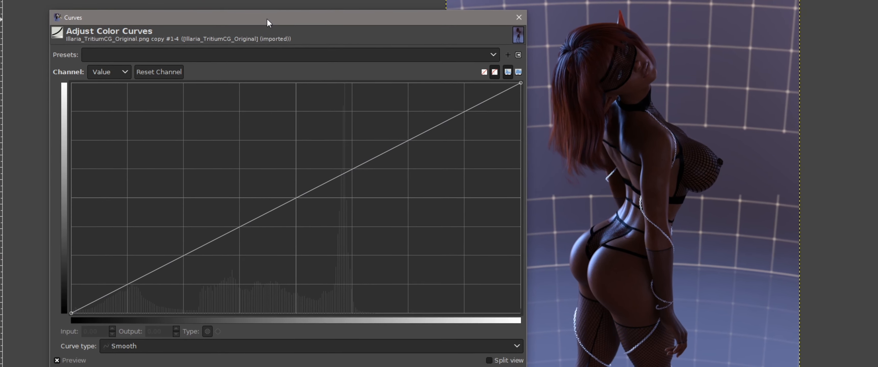
{"action": "left_click_drag", "start_coordinate": [260, 17], "coordinate": [285, 37]}
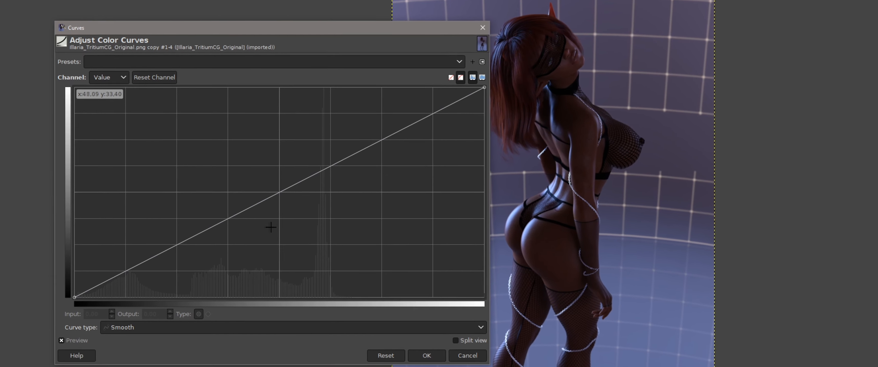
Step: Brighten the layer's Value curve with points at about input 10/output 29, input 20/output 47 and input 35/output 62
{"action": "left_click", "coordinate": [223, 215]}
{"action": "left_click_drag", "start_coordinate": [217, 210], "coordinate": [186, 175]}
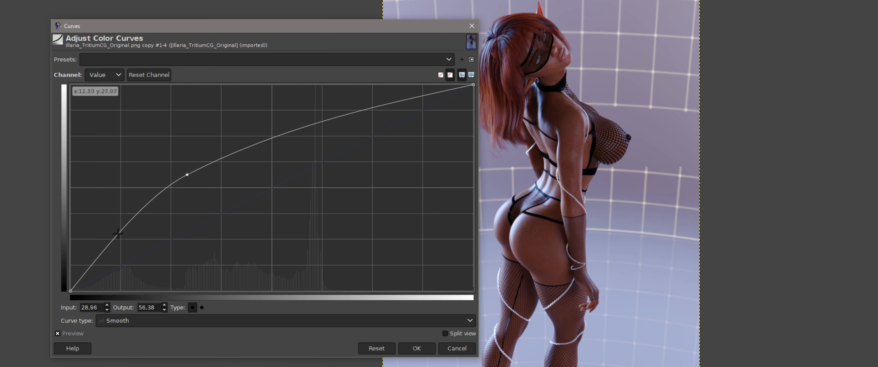
{"action": "left_click_drag", "start_coordinate": [116, 235], "coordinate": [112, 228]}
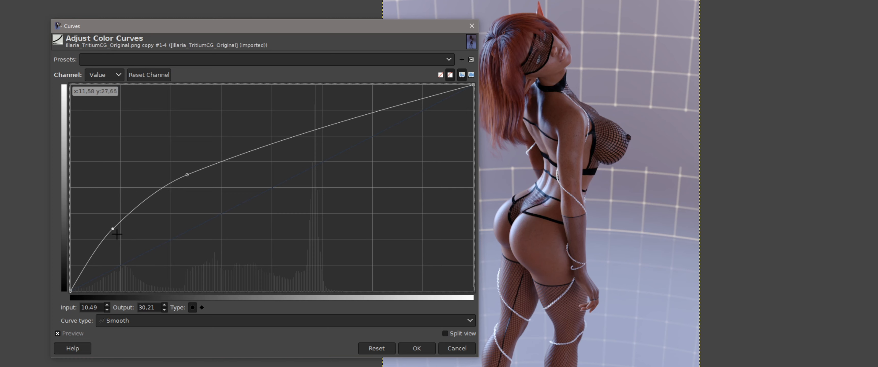
{"action": "left_click_drag", "start_coordinate": [112, 230], "coordinate": [109, 232]}
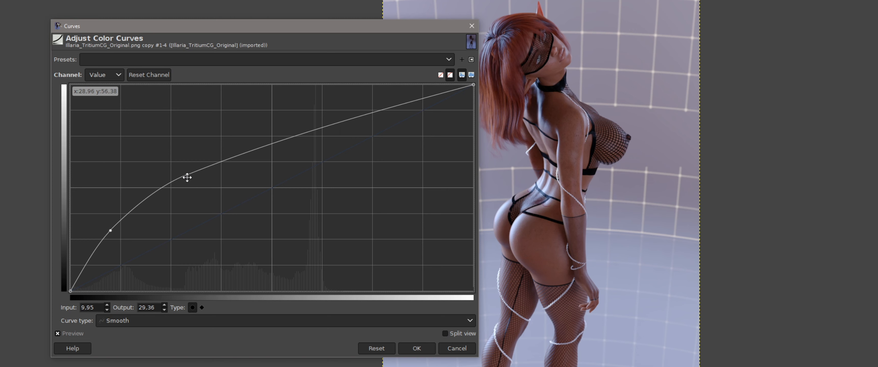
{"action": "left_click_drag", "start_coordinate": [186, 175], "coordinate": [209, 162]}
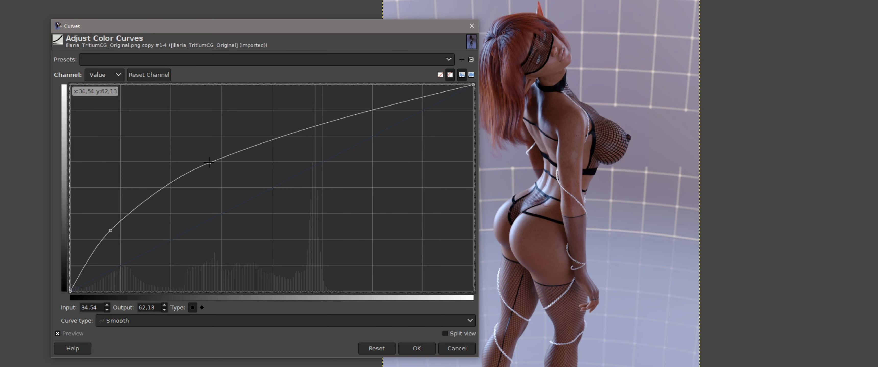
{"action": "left_click_drag", "start_coordinate": [158, 196], "coordinate": [150, 193]}
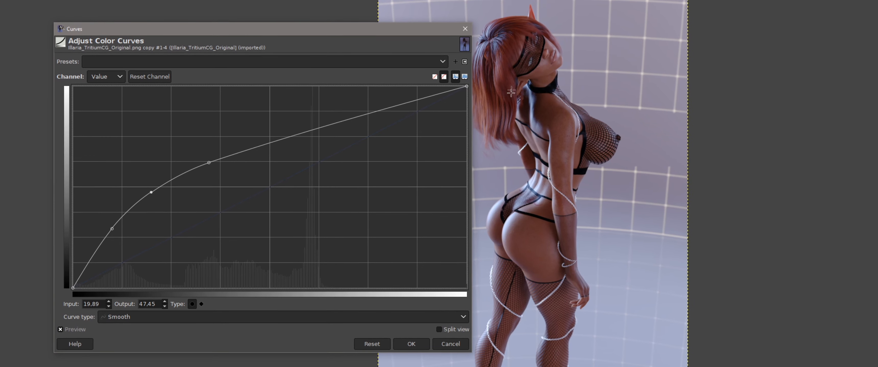
Step: Shift the lowest added point of the Value curve to about input 8, output 28.5
{"action": "left_click_drag", "start_coordinate": [398, 29], "coordinate": [305, 30]}
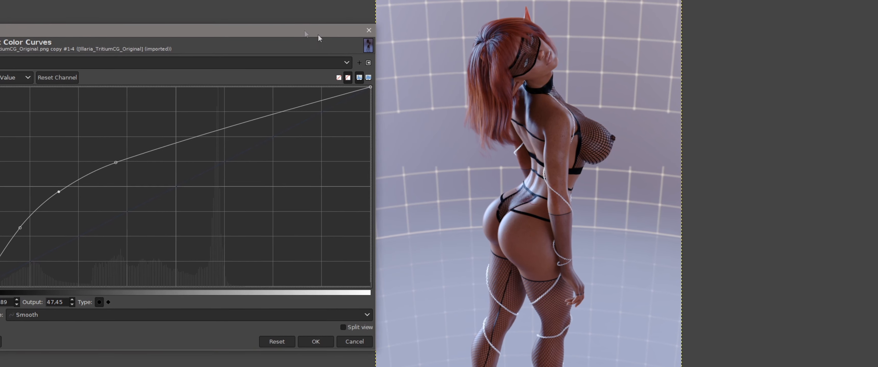
{"action": "scroll", "coordinate": [547, 99], "scroll_direction": "up", "scroll_amount": 5}
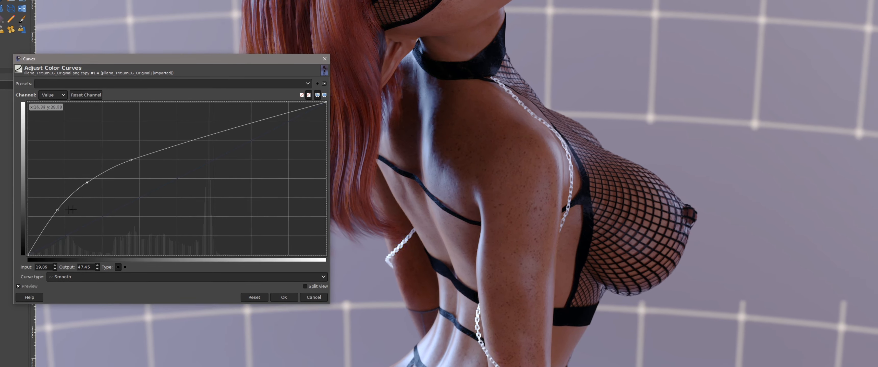
{"action": "left_click_drag", "start_coordinate": [57, 211], "coordinate": [50, 213]}
{"action": "left_click_drag", "start_coordinate": [53, 212], "coordinate": [57, 210]}
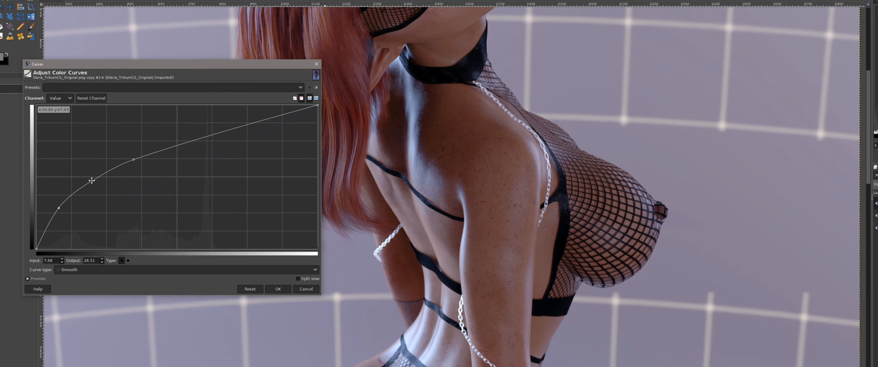
Step: Raise the curve's middle point to about input 18, output 51, and the upper point to about input 37, output 70
{"action": "left_click", "coordinate": [87, 177]}
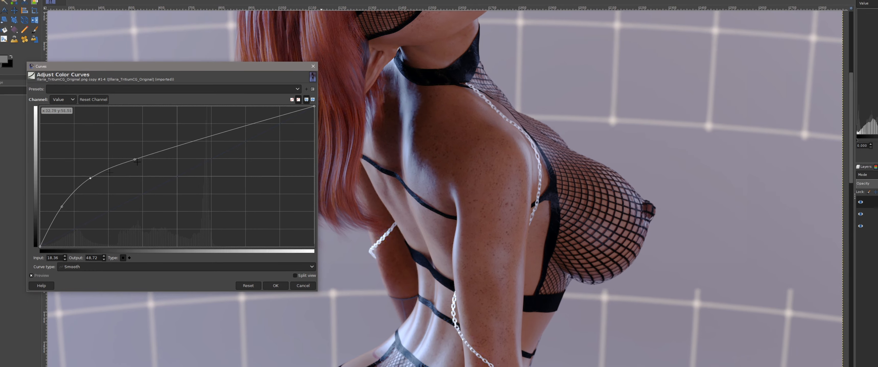
{"action": "left_click_drag", "start_coordinate": [134, 159], "coordinate": [143, 149]}
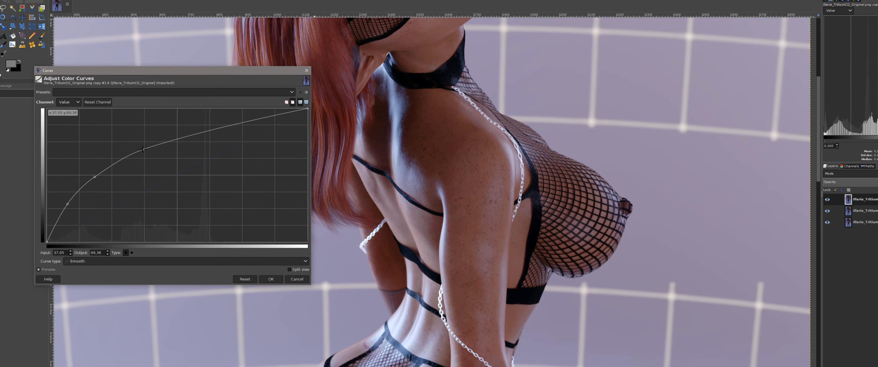
{"action": "left_click_drag", "start_coordinate": [95, 177], "coordinate": [94, 173]}
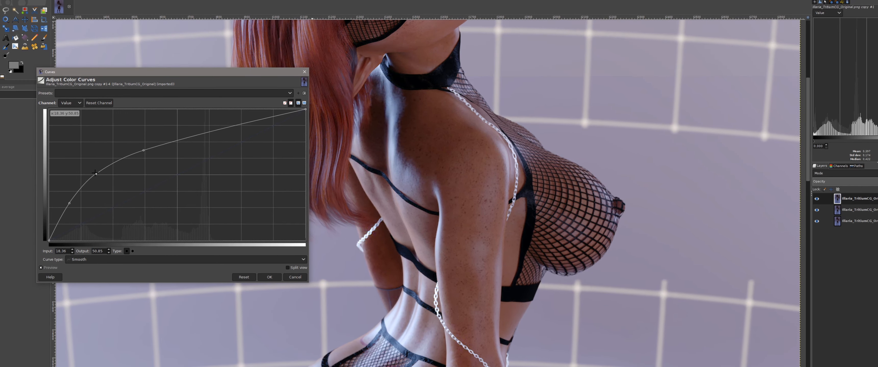
{"action": "left_click_drag", "start_coordinate": [143, 151], "coordinate": [144, 149]}
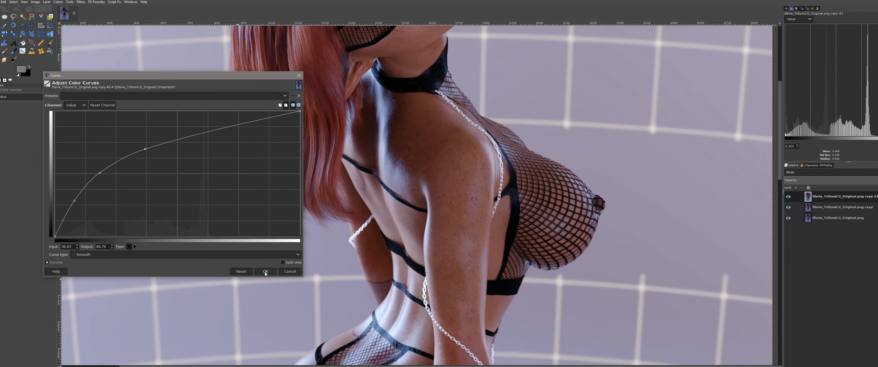
Step: Fine-tune the lowest added point to about input 7.2, output 28.5, raise the black endpoint's output to about 1.7, and apply the curves
{"action": "left_click", "coordinate": [74, 201]}
{"action": "left_click_drag", "start_coordinate": [74, 200], "coordinate": [73, 201]}
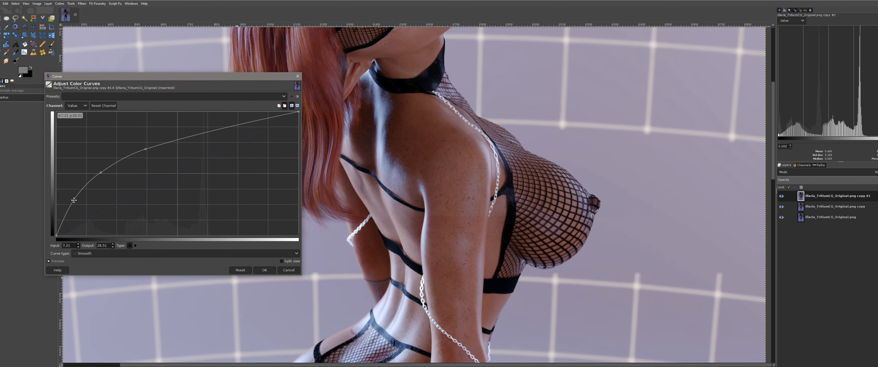
{"action": "left_click", "coordinate": [57, 235]}
{"action": "left_click_drag", "start_coordinate": [58, 233], "coordinate": [58, 233]}
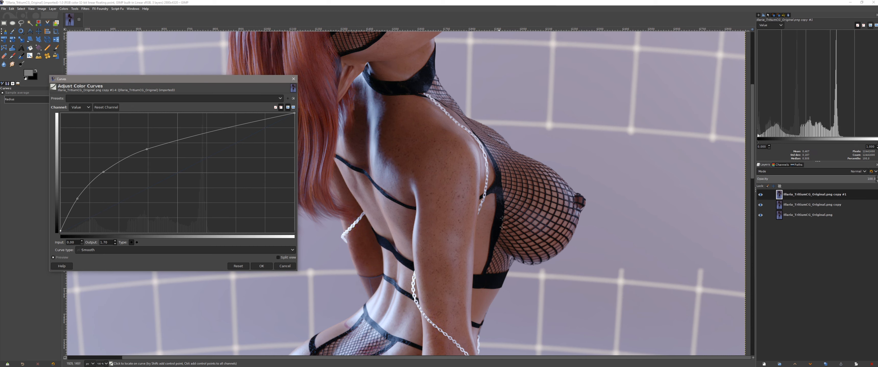
{"action": "left_click", "coordinate": [261, 266]}
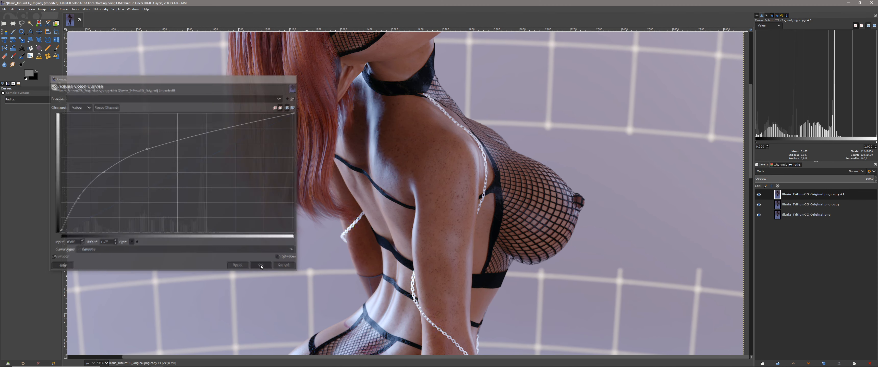
Step: Lower the opacity of the curves-adjusted top layer to about 66 percent
{"action": "scroll", "coordinate": [477, 214], "scroll_direction": "up", "scroll_amount": 5}
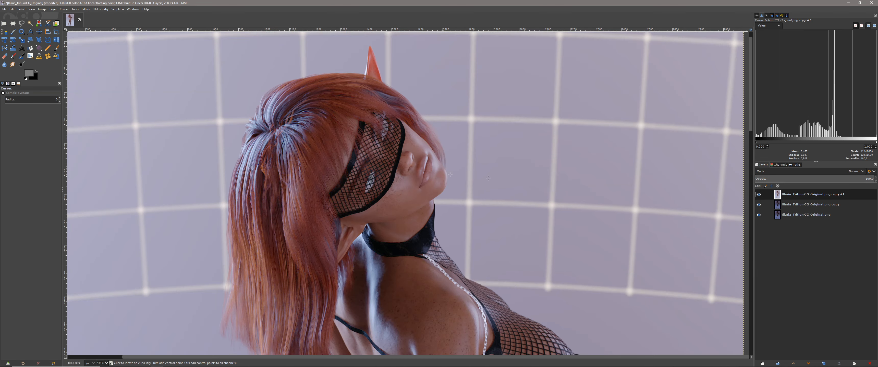
{"action": "left_click", "coordinate": [837, 178]}
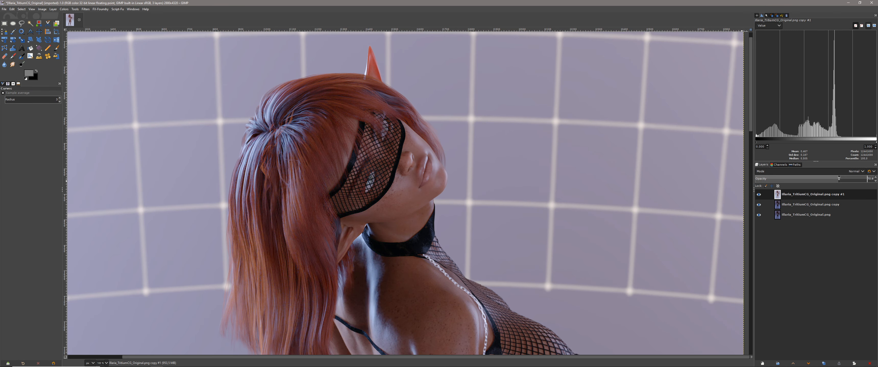
{"action": "left_click_drag", "start_coordinate": [836, 178], "coordinate": [834, 178]}
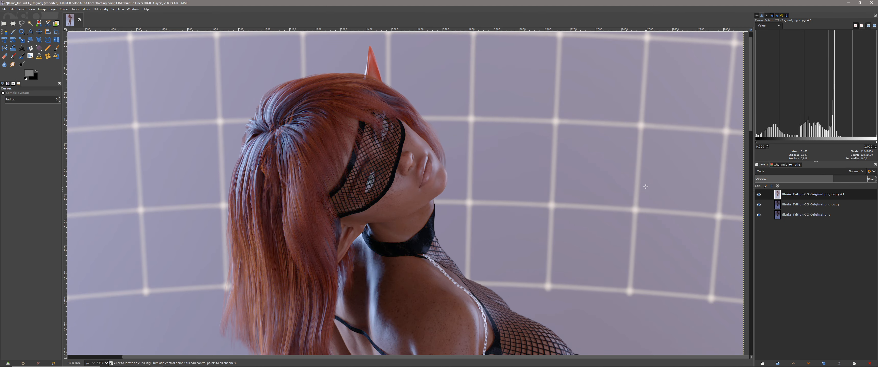
Step: Examine the brightened image and compare it with the original by hiding and showing the two upper layers
{"action": "scroll", "coordinate": [642, 187], "scroll_direction": "down", "scroll_amount": 2}
{"action": "scroll", "coordinate": [613, 185], "scroll_direction": "down", "scroll_amount": 2}
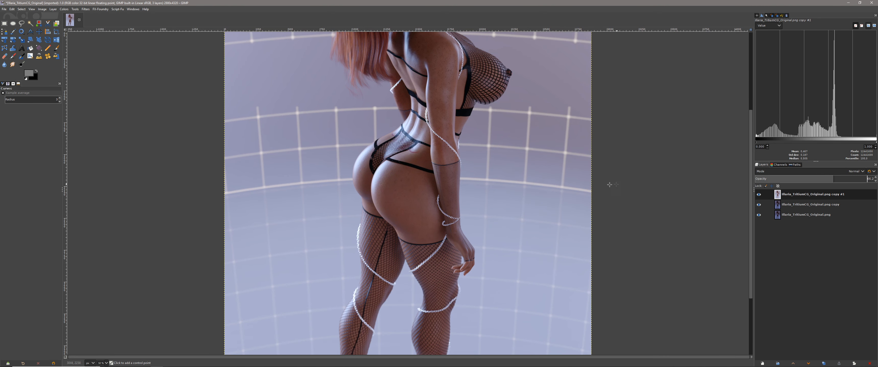
{"action": "scroll", "coordinate": [550, 185], "scroll_direction": "up", "scroll_amount": 3}
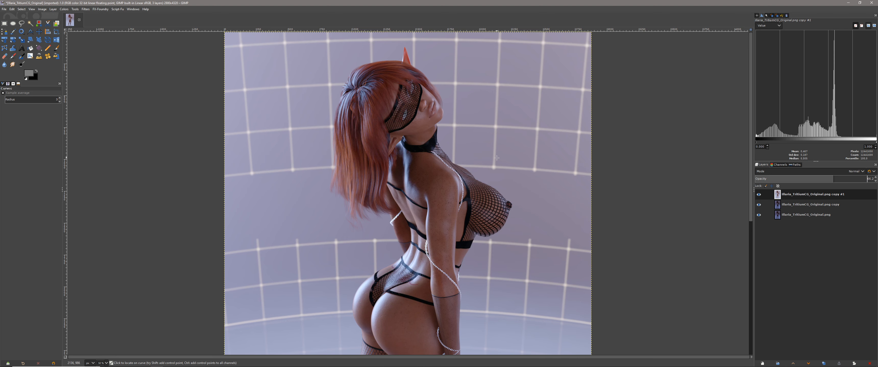
{"action": "scroll", "coordinate": [508, 167], "scroll_direction": "down", "scroll_amount": 2}
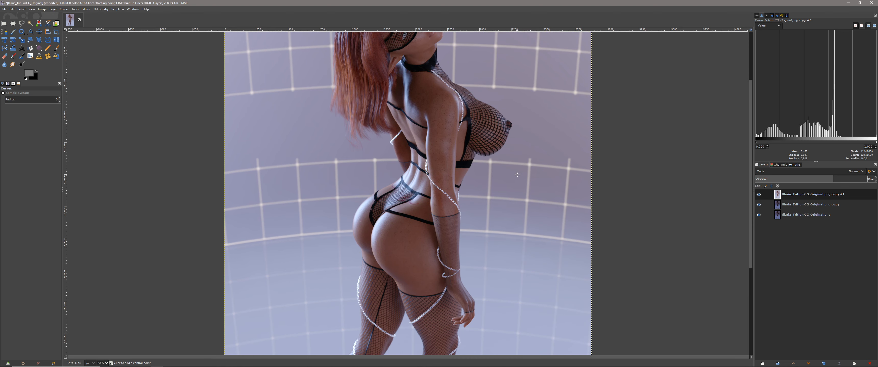
{"action": "scroll", "coordinate": [517, 174], "scroll_direction": "down", "scroll_amount": 4}
{"action": "scroll", "coordinate": [517, 175], "scroll_direction": "down", "scroll_amount": 2, "text": "ctrl"}
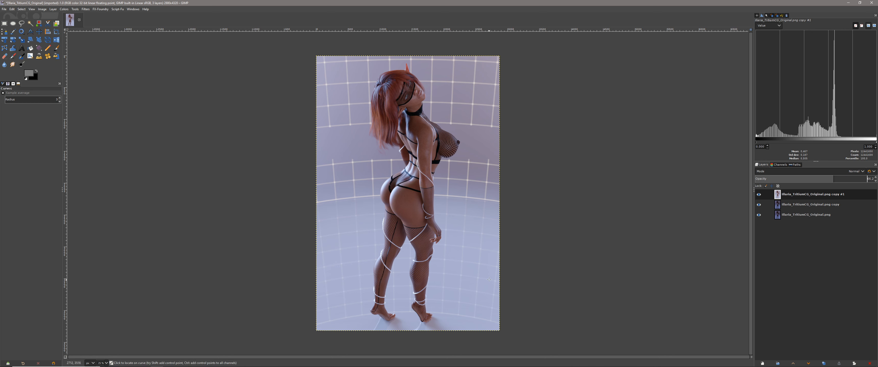
{"action": "left_click", "coordinate": [758, 194]}
{"action": "left_click", "coordinate": [758, 205]}
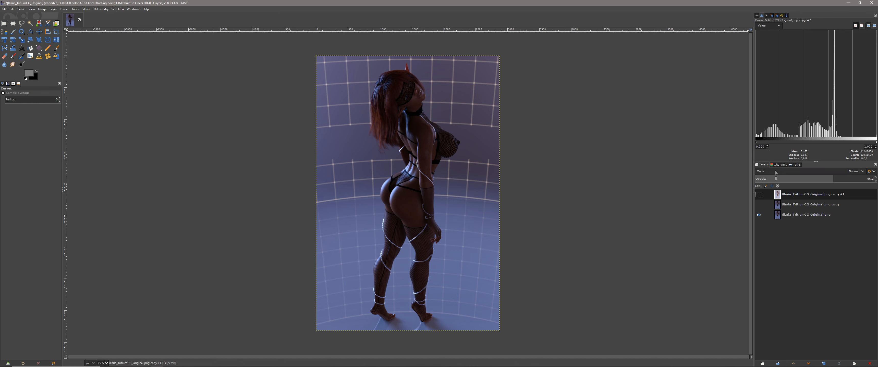
{"action": "left_click", "coordinate": [758, 205]}
{"action": "left_click", "coordinate": [759, 194]}
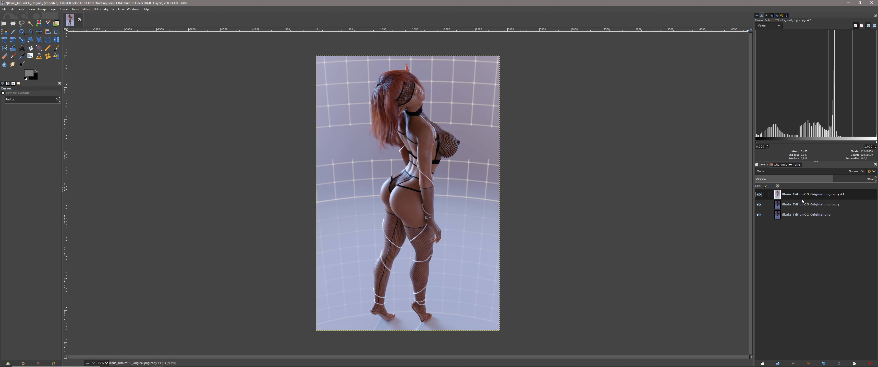
Step: Create a new layer from the visible image above the existing layers
{"action": "right_click", "coordinate": [814, 196]}
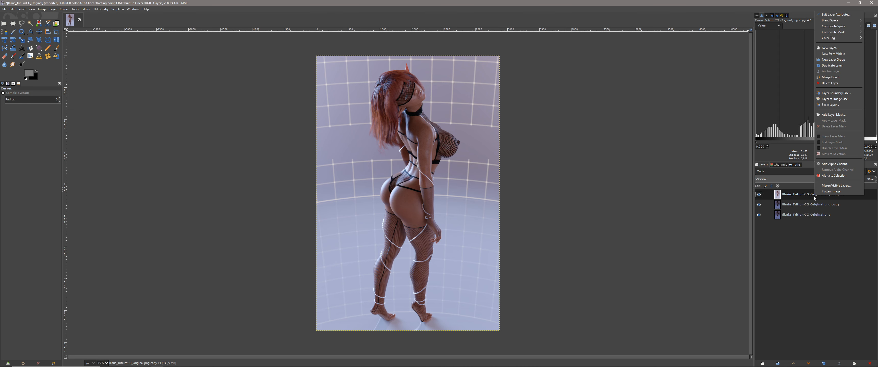
{"action": "left_click", "coordinate": [793, 195]}
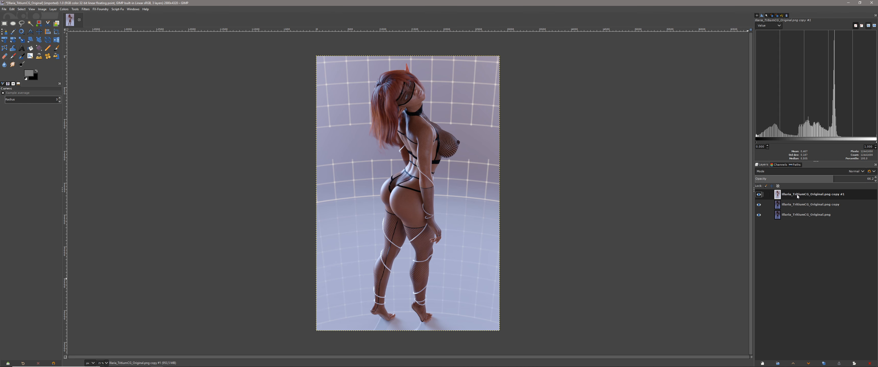
{"action": "right_click", "coordinate": [797, 195]}
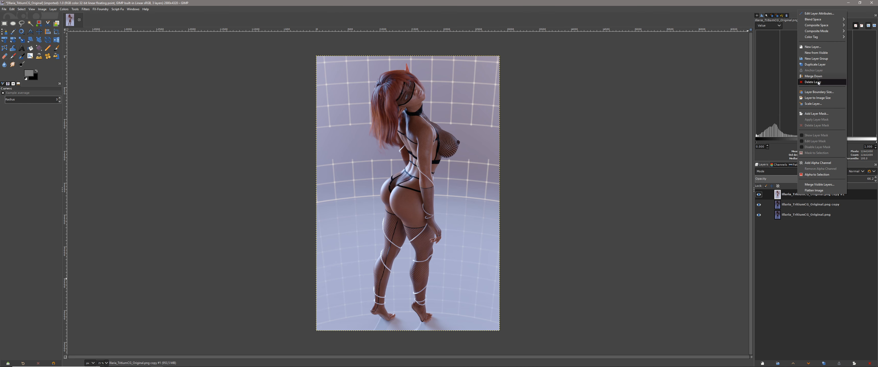
{"action": "left_click", "coordinate": [823, 54]}
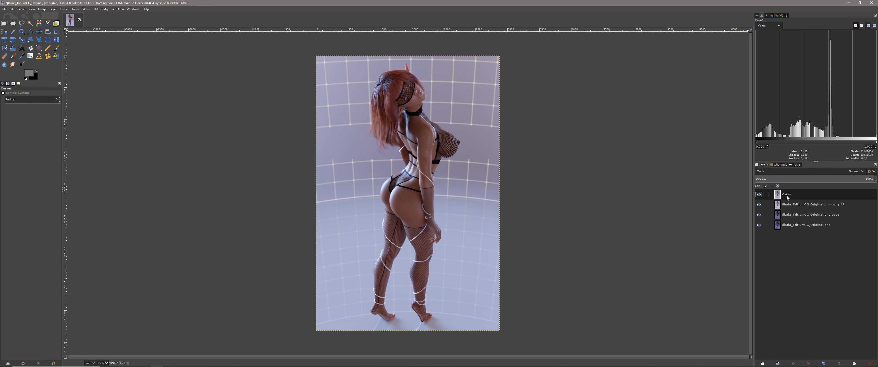
Step: Check the visibility of the layers beneath the merged Visible layer and duplicate the Visible layer
{"action": "left_click", "coordinate": [758, 204]}
{"action": "left_click", "coordinate": [758, 215]}
{"action": "left_click", "coordinate": [758, 206]}
{"action": "left_click", "coordinate": [758, 215]}
{"action": "left_click", "coordinate": [759, 225]}
{"action": "left_click", "coordinate": [823, 363]}
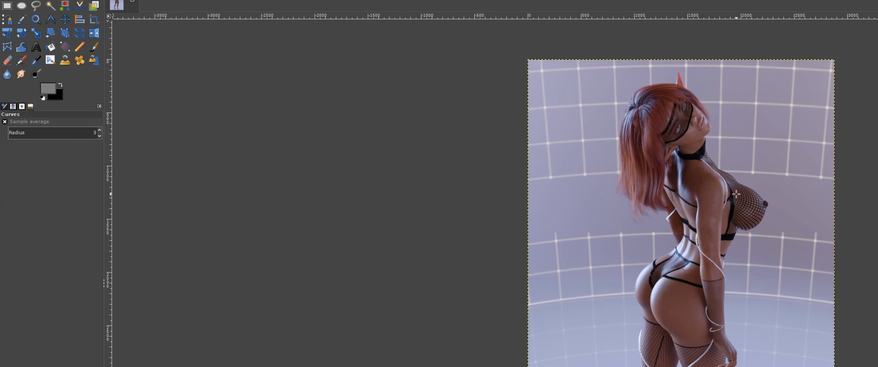
Step: Activate Warp Transform and try Move pixels strokes beside the shoulder, keeping NoHalo as the interpolation method
{"action": "scroll", "coordinate": [600, 175], "scroll_direction": "up", "scroll_amount": 5}
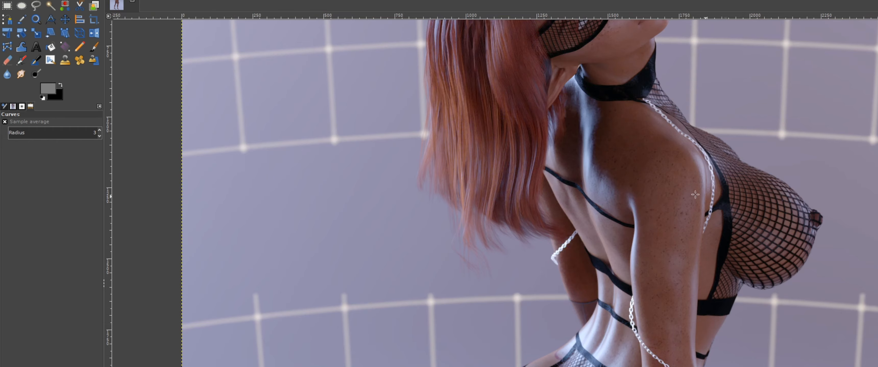
{"action": "scroll", "coordinate": [695, 195], "scroll_direction": "up", "scroll_amount": 10}
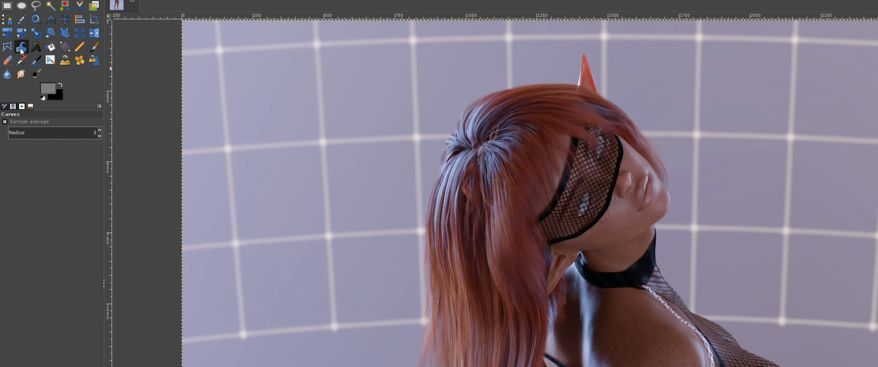
{"action": "left_click", "coordinate": [20, 49]}
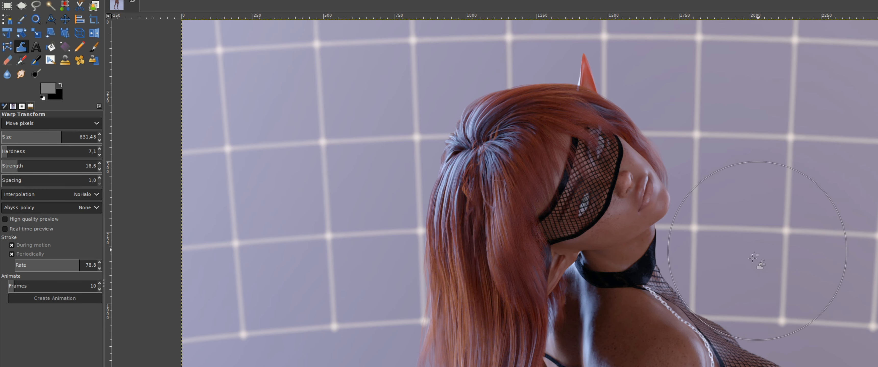
{"action": "left_click_drag", "start_coordinate": [689, 300], "coordinate": [658, 316]}
{"action": "left_click_drag", "start_coordinate": [837, 157], "coordinate": [877, 181]}
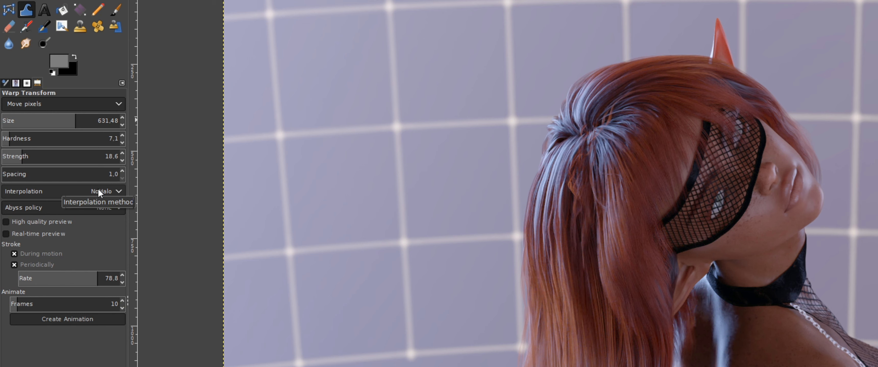
{"action": "left_click", "coordinate": [118, 191]}
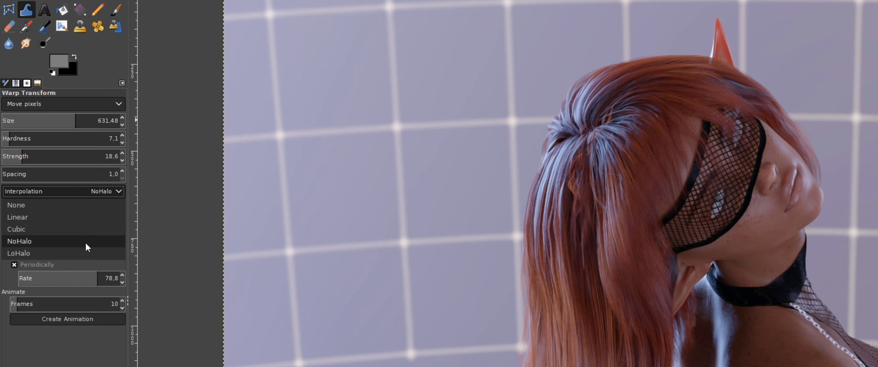
{"action": "left_click", "coordinate": [73, 296]}
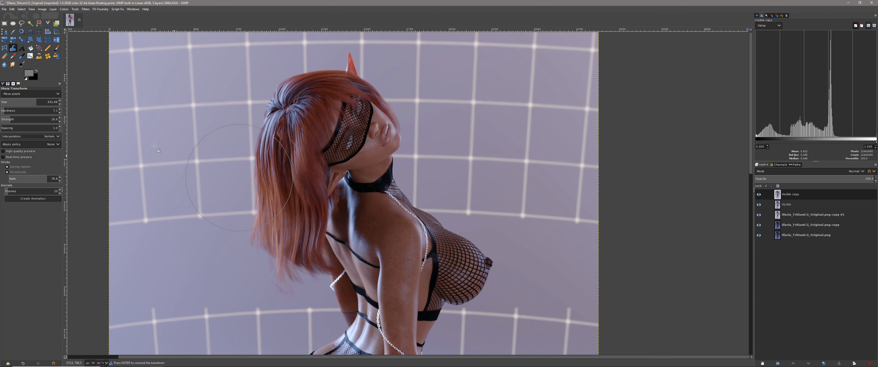
Step: Set the warp behavior to Shrink area, enlarge the brush and slightly shrink the underside of the figure's chest
{"action": "left_click", "coordinate": [20, 95]}
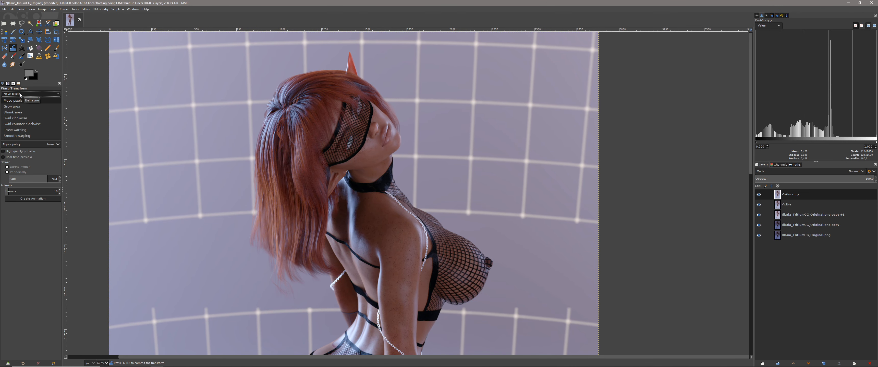
{"action": "left_click", "coordinate": [23, 113]}
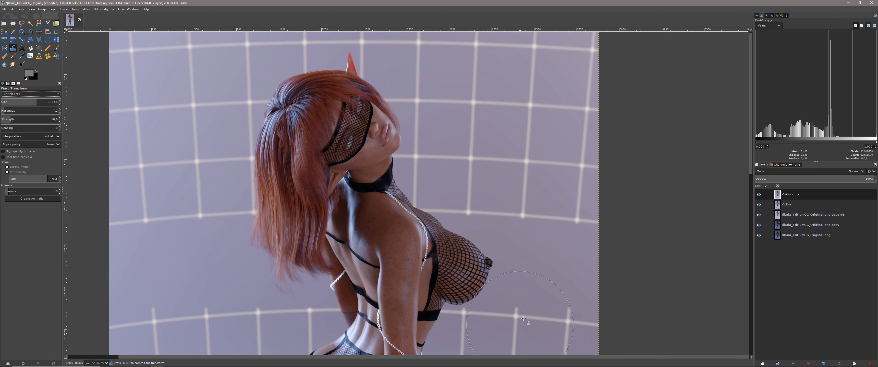
{"action": "scroll", "coordinate": [506, 275], "scroll_direction": "down", "scroll_amount": 5}
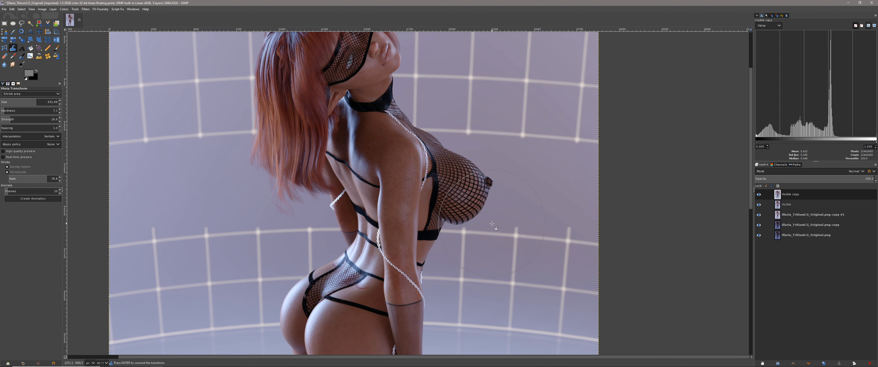
{"action": "key", "text": "bracketright"}
{"action": "key", "text": "bracketright"}
{"action": "key", "text": "bracketright"}
{"action": "key", "text": "bracketright"}
{"action": "key", "text": "bracketright"}
{"action": "key", "text": "bracketright"}
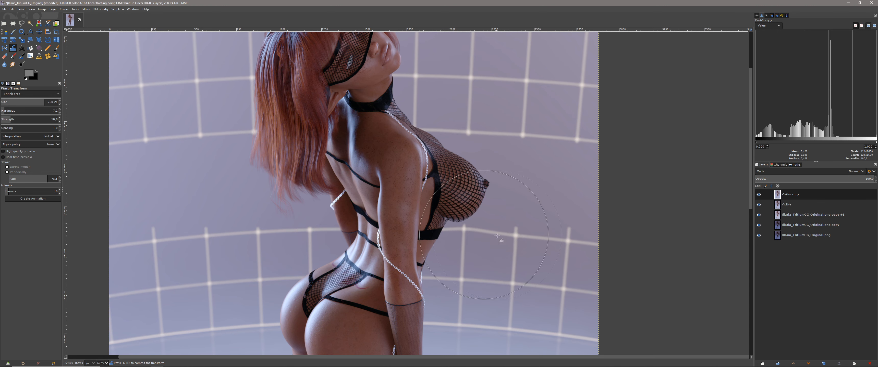
Step: Straighten the distorted background grid line below the chest using Erase warping with a brush size of about 63, and commit the warp
{"action": "left_click", "coordinate": [21, 94]}
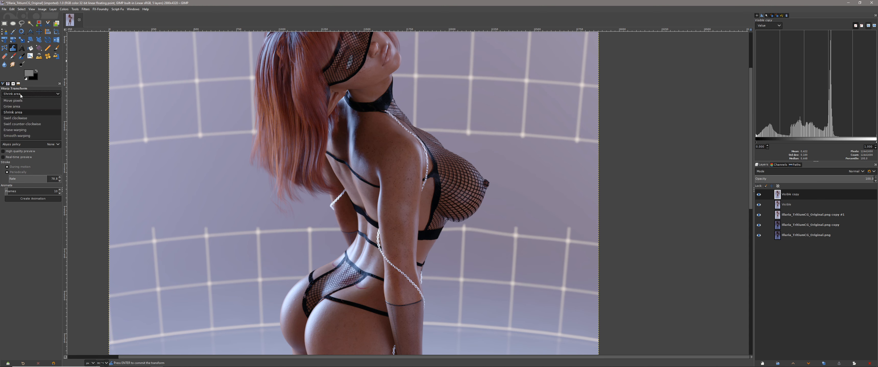
{"action": "left_click", "coordinate": [24, 129]}
{"action": "left_click_drag", "start_coordinate": [17, 101], "coordinate": [4, 101]}
{"action": "scroll", "coordinate": [477, 247], "scroll_direction": "up", "scroll_amount": 3}
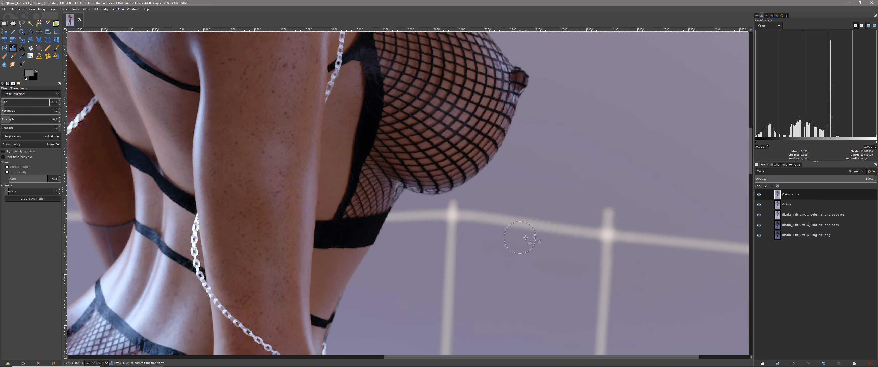
{"action": "mouse_move", "coordinate": [427, 229]}
{"action": "left_mouse_down"}
{"action": "mouse_move", "coordinate": [485, 217]}
{"action": "mouse_move", "coordinate": [410, 217]}
{"action": "mouse_move", "coordinate": [357, 263]}
{"action": "left_mouse_up"}
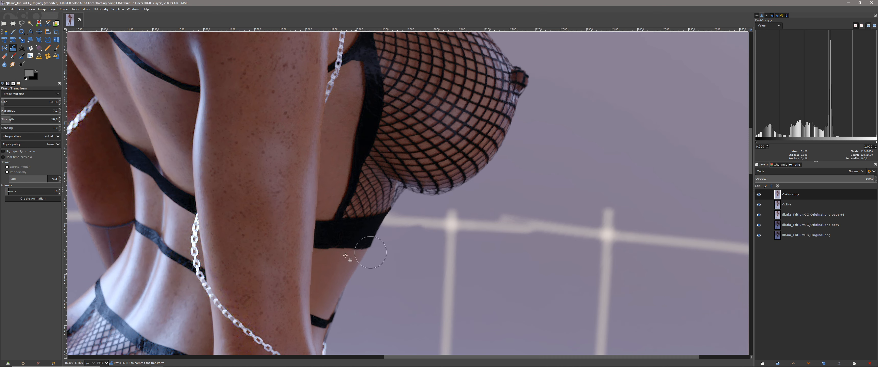
{"action": "mouse_move", "coordinate": [337, 251]}
{"action": "left_mouse_down"}
{"action": "mouse_move", "coordinate": [329, 243]}
{"action": "mouse_move", "coordinate": [391, 251]}
{"action": "mouse_move", "coordinate": [340, 246]}
{"action": "mouse_move", "coordinate": [525, 221]}
{"action": "mouse_move", "coordinate": [632, 233]}
{"action": "left_mouse_up"}
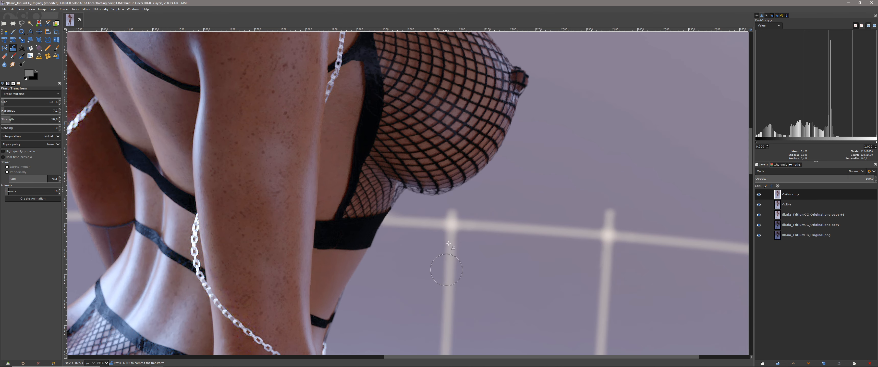
{"action": "scroll", "coordinate": [519, 262], "scroll_direction": "down", "scroll_amount": 5}
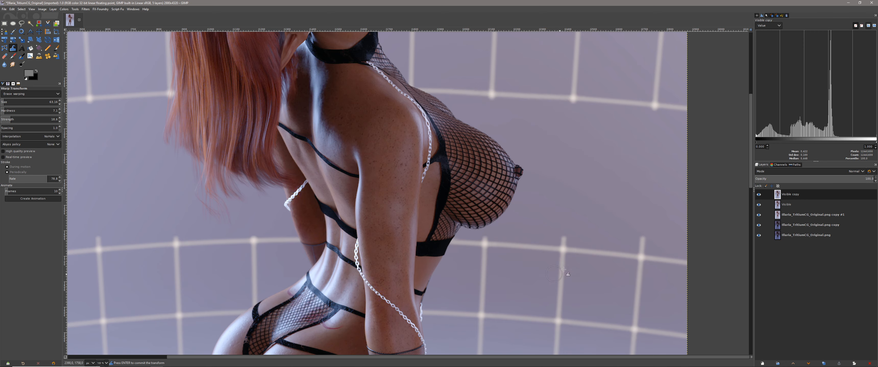
{"action": "scroll", "coordinate": [598, 212], "scroll_direction": "up", "scroll_amount": 3}
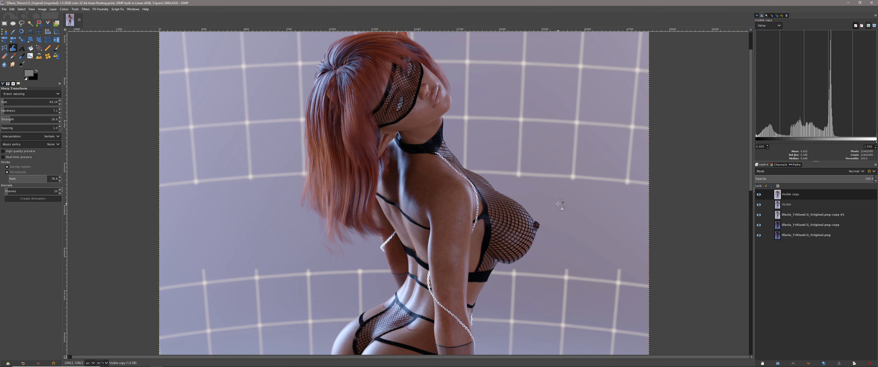
Step: Compare the warped copy with the layer beneath it by toggling its visibility, and examine the whole figure
{"action": "scroll", "coordinate": [560, 205], "scroll_direction": "down", "scroll_amount": 3}
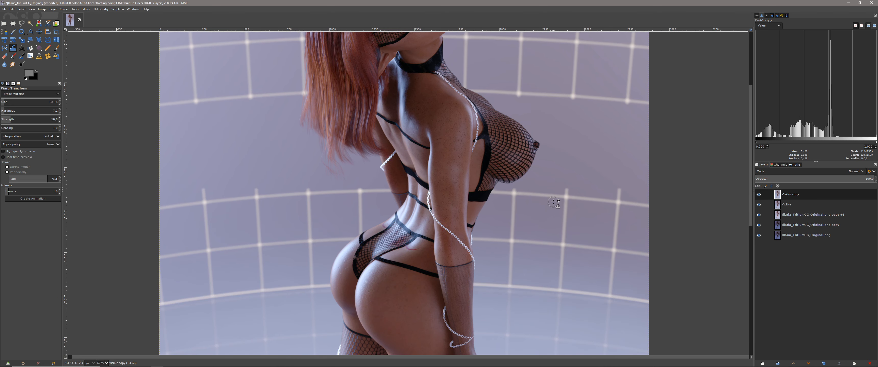
{"action": "left_click", "coordinate": [758, 194]}
{"action": "left_click", "coordinate": [758, 196]}
{"action": "left_click", "coordinate": [759, 195]}
{"action": "scroll", "coordinate": [613, 182], "scroll_direction": "up", "scroll_amount": 3}
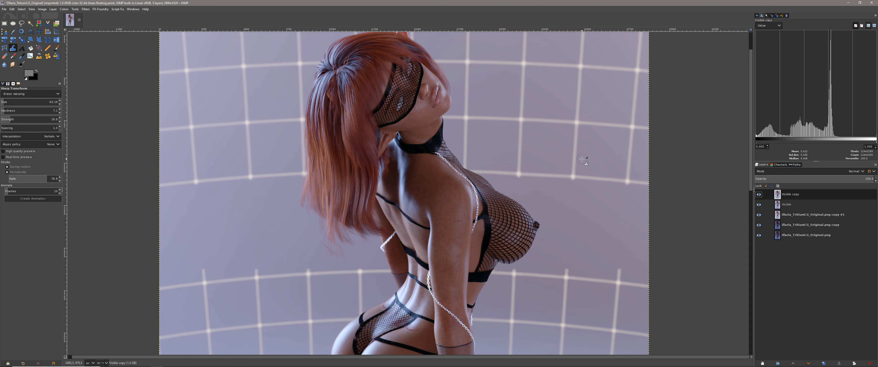
{"action": "scroll", "coordinate": [582, 159], "scroll_direction": "down", "scroll_amount": 1}
{"action": "scroll", "coordinate": [583, 161], "scroll_direction": "down", "scroll_amount": 3}
{"action": "scroll", "coordinate": [582, 161], "scroll_direction": "down", "scroll_amount": 1}
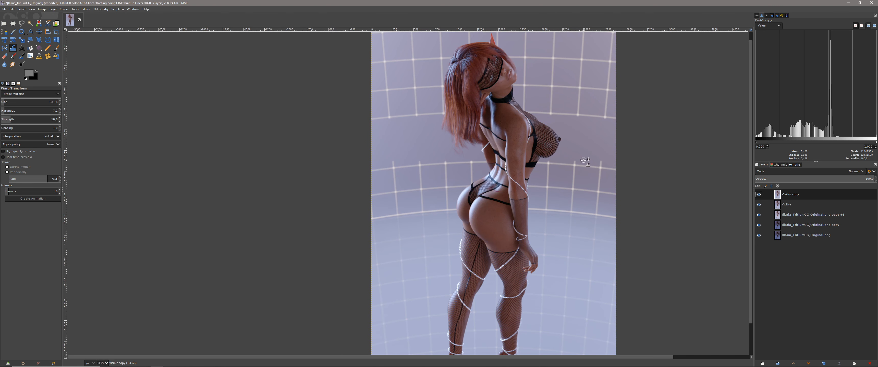
{"action": "scroll", "coordinate": [580, 162], "scroll_direction": "right", "scroll_amount": 3}
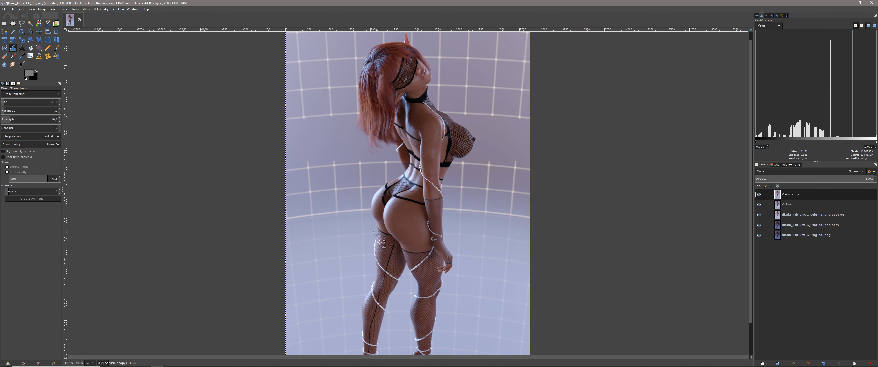
{"action": "scroll", "coordinate": [431, 249], "scroll_direction": "up", "scroll_amount": 1}
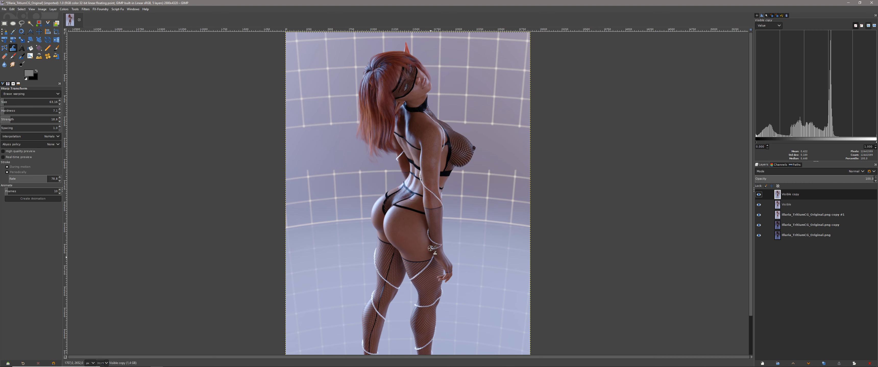
Step: Set the warp behavior to Move pixels with a brush size of about 147.5 and reshape the back around the upper strap
{"action": "scroll", "coordinate": [410, 149], "scroll_direction": "up", "scroll_amount": 4}
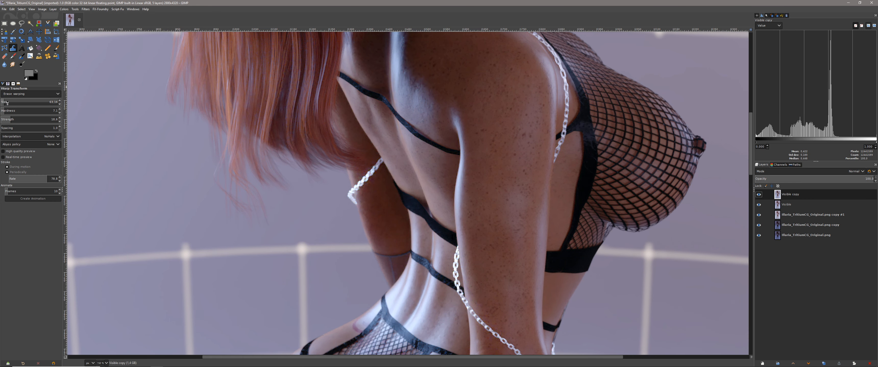
{"action": "left_click_drag", "start_coordinate": [7, 102], "coordinate": [9, 102]}
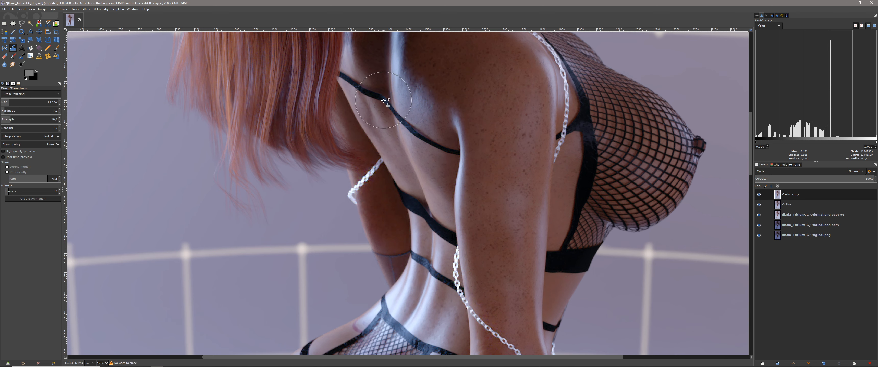
{"action": "left_click", "coordinate": [19, 95]}
{"action": "left_click", "coordinate": [18, 100]}
{"action": "left_click_drag", "start_coordinate": [384, 101], "coordinate": [375, 117]}
{"action": "left_click_drag", "start_coordinate": [376, 94], "coordinate": [377, 114]}
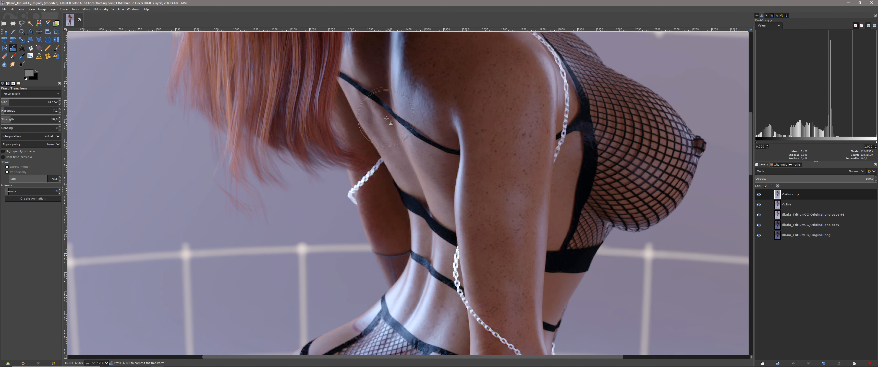
Step: Reshape the contours around the middle and lower back straps with short Move pixels strokes
{"action": "scroll", "coordinate": [427, 218], "scroll_direction": "up", "scroll_amount": 3}
{"action": "mouse_move", "coordinate": [416, 180]}
{"action": "left_mouse_down"}
{"action": "mouse_move", "coordinate": [390, 167]}
{"action": "mouse_move", "coordinate": [415, 238]}
{"action": "mouse_move", "coordinate": [383, 247]}
{"action": "mouse_move", "coordinate": [455, 217]}
{"action": "mouse_move", "coordinate": [434, 218]}
{"action": "left_mouse_up"}
{"action": "left_click_drag", "start_coordinate": [421, 194], "coordinate": [425, 196]}
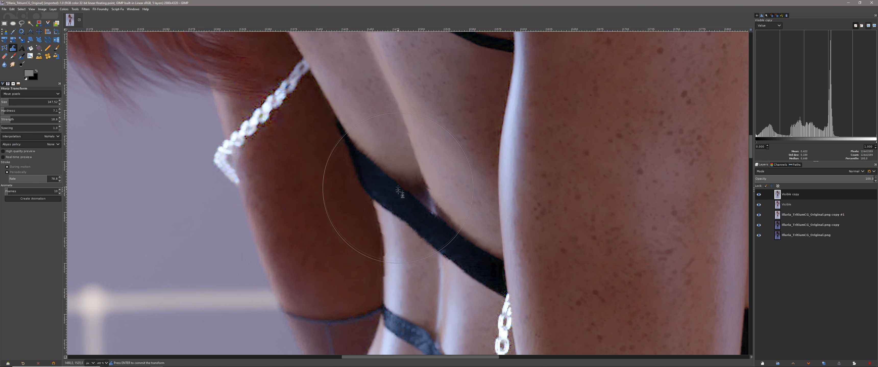
{"action": "scroll", "coordinate": [403, 184], "scroll_direction": "down", "scroll_amount": 5}
{"action": "left_click_drag", "start_coordinate": [423, 164], "coordinate": [416, 198]}
{"action": "left_click_drag", "start_coordinate": [440, 217], "coordinate": [445, 207]}
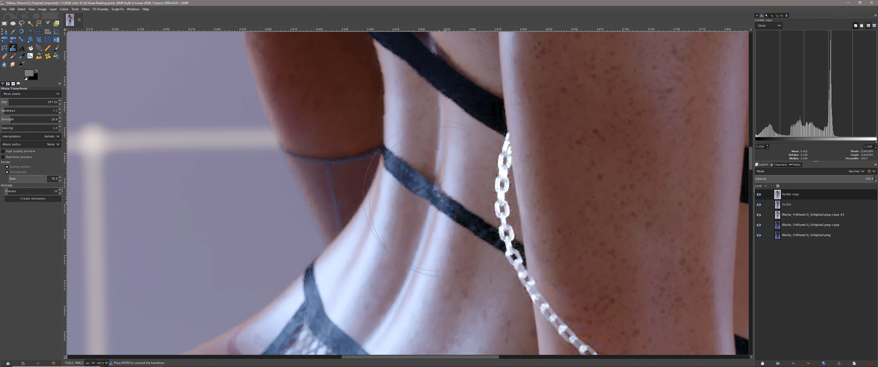
Step: Use Shrink area on the waist at the lower back strap, and refine the waistband area with Move pixels
{"action": "left_click", "coordinate": [30, 94]}
{"action": "left_click", "coordinate": [20, 107]}
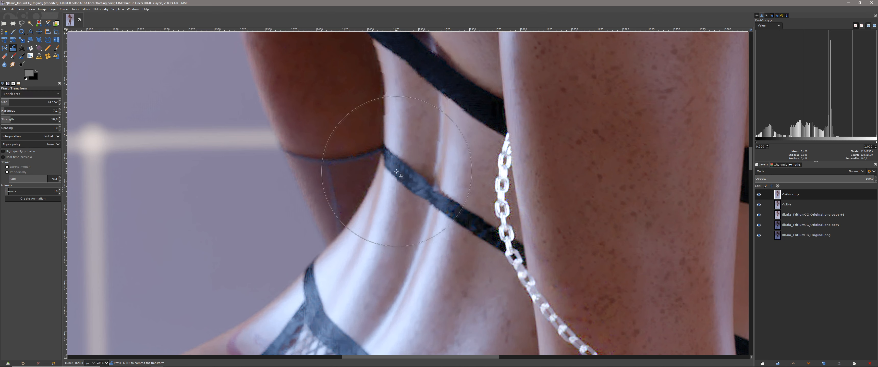
{"action": "scroll", "coordinate": [205, 163], "scroll_direction": "down", "scroll_amount": 1}
{"action": "left_click", "coordinate": [22, 94]}
{"action": "left_click", "coordinate": [19, 101]}
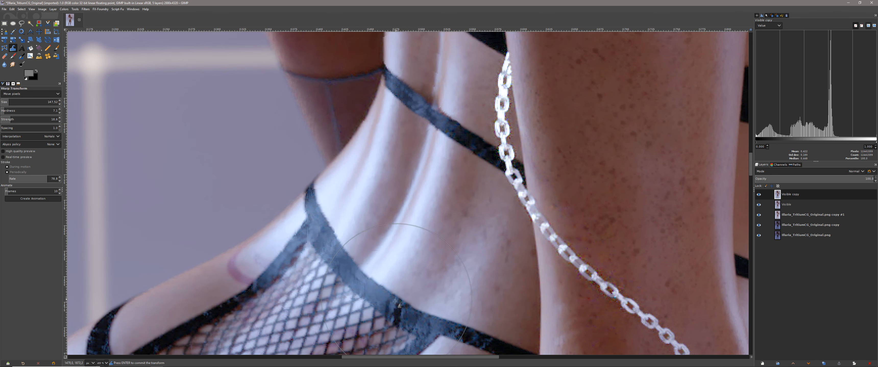
{"action": "scroll", "coordinate": [472, 268], "scroll_direction": "down", "scroll_amount": 1}
{"action": "left_click_drag", "start_coordinate": [470, 266], "coordinate": [478, 274]}
{"action": "left_click_drag", "start_coordinate": [507, 261], "coordinate": [508, 272]}
{"action": "scroll", "coordinate": [505, 270], "scroll_direction": "down", "scroll_amount": 2}
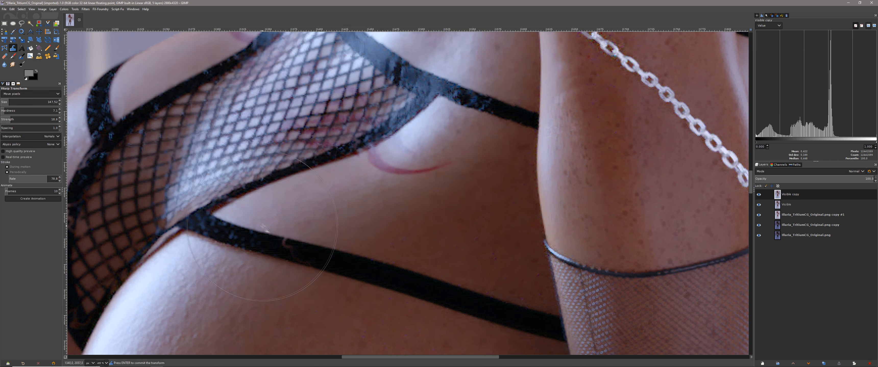
Step: Enlarge the brush considerably and nudge the figure's hip contour with Move pixels
{"action": "scroll", "coordinate": [338, 209], "scroll_direction": "down", "scroll_amount": 4}
{"action": "left_click", "coordinate": [29, 101]}
{"action": "mouse_move", "coordinate": [345, 218]}
{"action": "left_mouse_down"}
{"action": "mouse_move", "coordinate": [364, 235]}
{"action": "mouse_move", "coordinate": [340, 218]}
{"action": "left_mouse_up"}
{"action": "scroll", "coordinate": [352, 220], "scroll_direction": "up", "scroll_amount": 15}
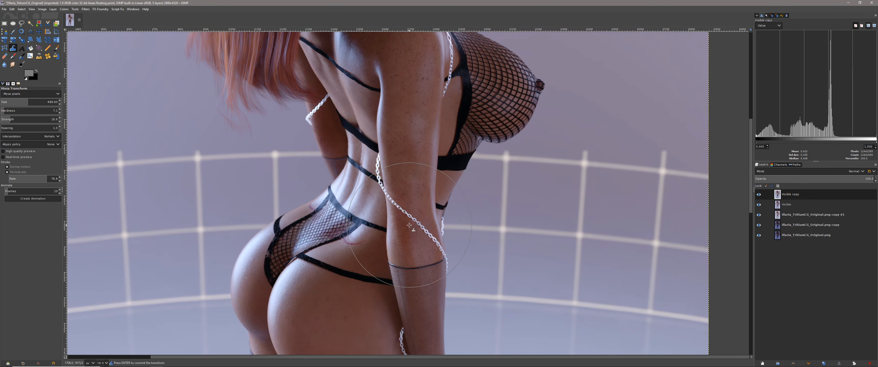
Step: Set the warp behavior to Shrink area with a brush size of about 220 and narrow the side strap between arm and chest
{"action": "left_click", "coordinate": [31, 94]}
{"action": "left_click", "coordinate": [20, 107]}
{"action": "left_click", "coordinate": [13, 101]}
{"action": "key", "text": "3"}
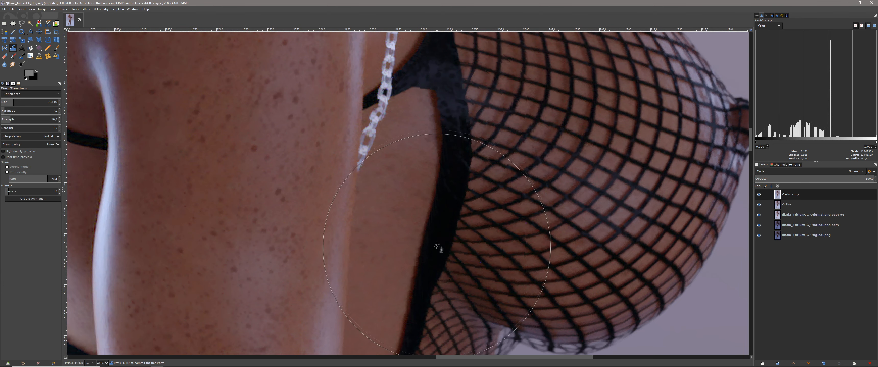
{"action": "scroll", "coordinate": [443, 191], "scroll_direction": "up", "scroll_amount": 5}
{"action": "key", "text": "minus"}
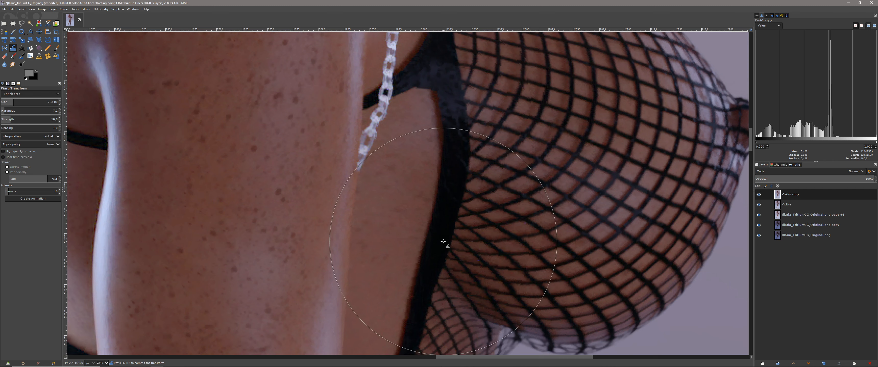
{"action": "key", "text": "minus"}
Step: Return the warp behavior to Move pixels and refine the contours around the choker and the upper back strap
{"action": "scroll", "coordinate": [31, 94], "scroll_direction": "up", "scroll_amount": 2}
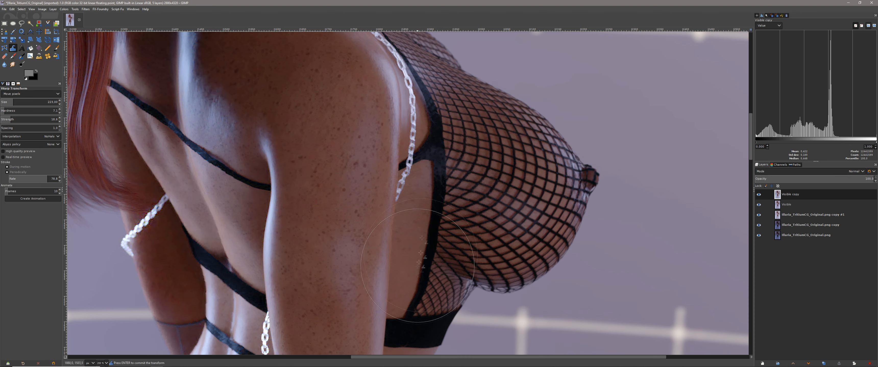
{"action": "scroll", "coordinate": [295, 206], "scroll_direction": "up", "scroll_amount": 10}
{"action": "scroll", "coordinate": [305, 210], "scroll_direction": "up", "scroll_amount": 2}
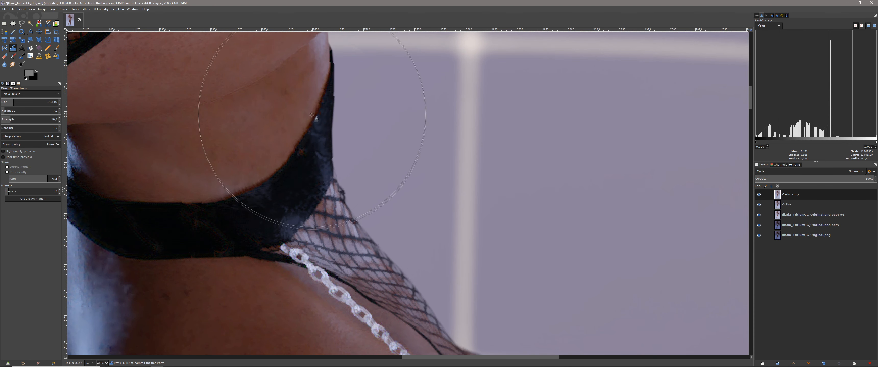
{"action": "scroll", "coordinate": [402, 134], "scroll_direction": "up", "scroll_amount": 5}
{"action": "scroll", "coordinate": [399, 137], "scroll_direction": "down", "scroll_amount": 5}
{"action": "scroll", "coordinate": [334, 231], "scroll_direction": "down", "scroll_amount": 1}
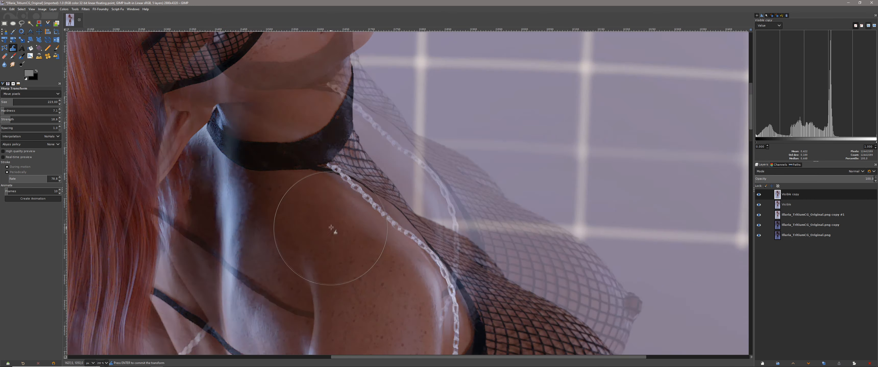
{"action": "scroll", "coordinate": [333, 231], "scroll_direction": "down", "scroll_amount": 5}
{"action": "left_click_drag", "start_coordinate": [217, 188], "coordinate": [221, 184]}
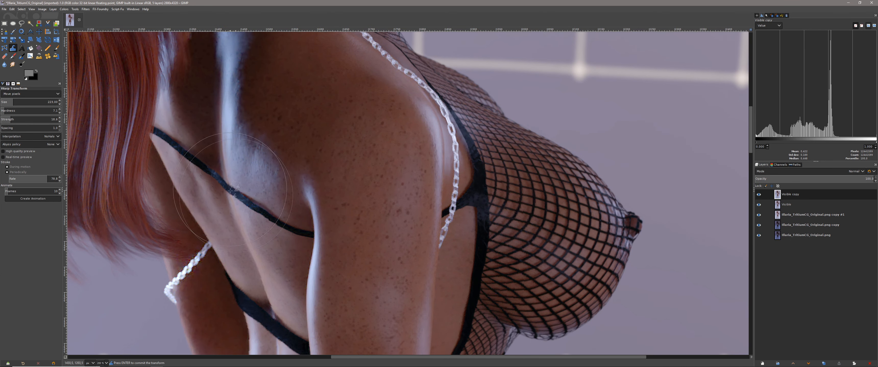
{"action": "scroll", "coordinate": [287, 231], "scroll_direction": "down", "scroll_amount": 5}
Step: Reduce the brush size to about 120 and refine the back and waist edges beside the far arm with Move pixels
{"action": "key", "text": "bracketleft"}
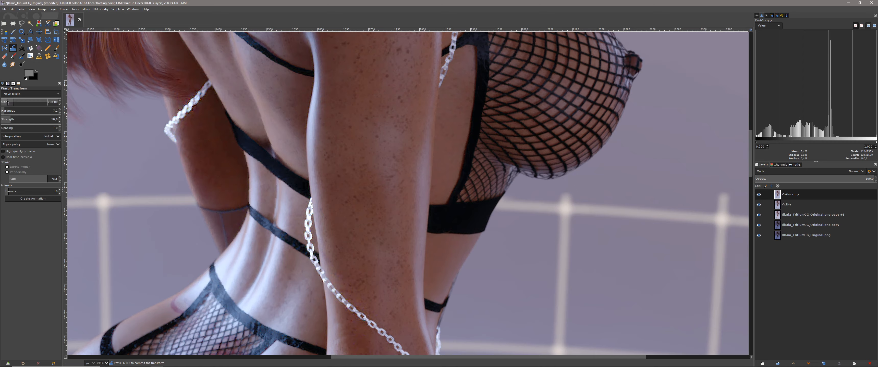
{"action": "scroll", "coordinate": [215, 238], "scroll_direction": "up", "scroll_amount": 3}
{"action": "scroll", "coordinate": [215, 240], "scroll_direction": "down", "scroll_amount": 6}
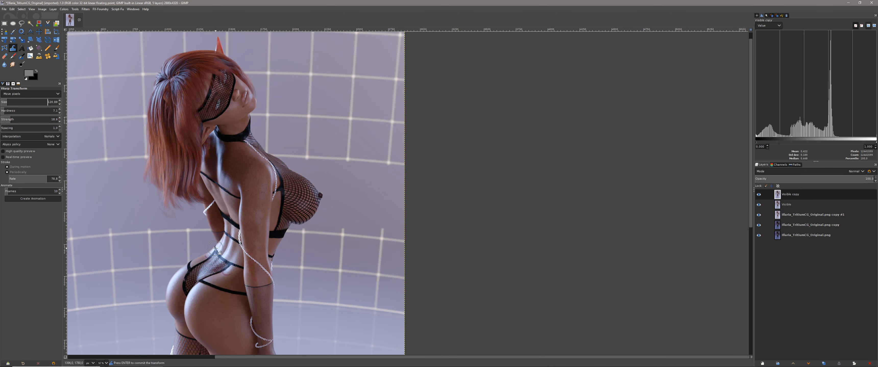
{"action": "scroll", "coordinate": [216, 248], "scroll_direction": "up", "scroll_amount": 6}
{"action": "mouse_move", "coordinate": [377, 172]}
{"action": "left_mouse_down"}
{"action": "mouse_move", "coordinate": [381, 180]}
{"action": "mouse_move", "coordinate": [317, 269]}
{"action": "left_mouse_up"}
{"action": "scroll", "coordinate": [317, 269], "scroll_direction": "down", "scroll_amount": 3}
{"action": "scroll", "coordinate": [469, 119], "scroll_direction": "up", "scroll_amount": 4}
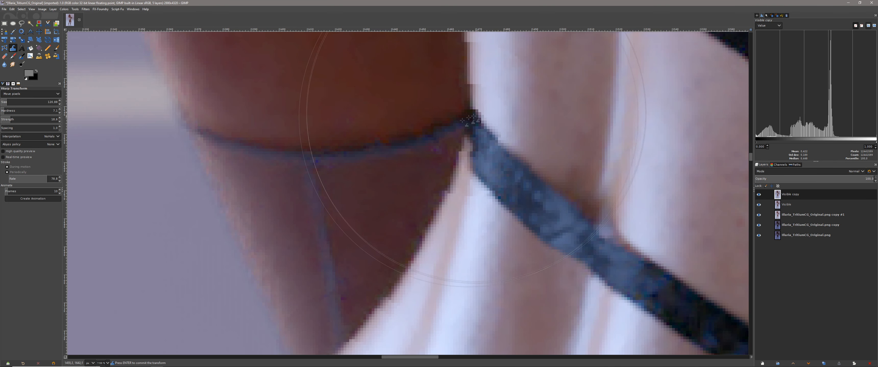
{"action": "scroll", "coordinate": [482, 181], "scroll_direction": "up", "scroll_amount": 8}
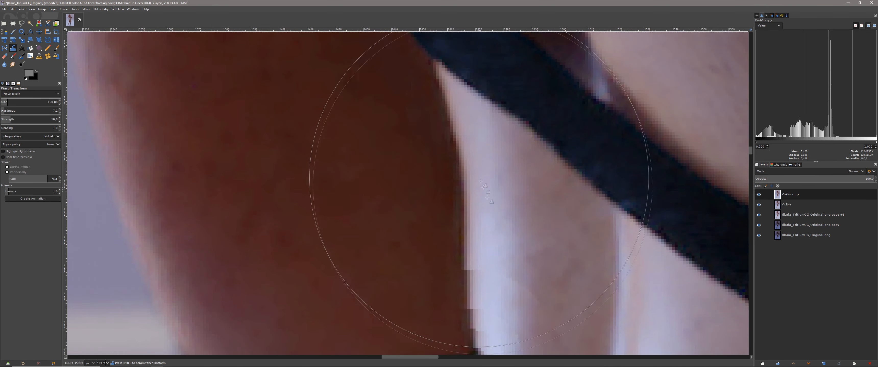
{"action": "scroll", "coordinate": [478, 191], "scroll_direction": "up", "scroll_amount": 5}
{"action": "scroll", "coordinate": [361, 191], "scroll_direction": "up", "scroll_amount": 3}
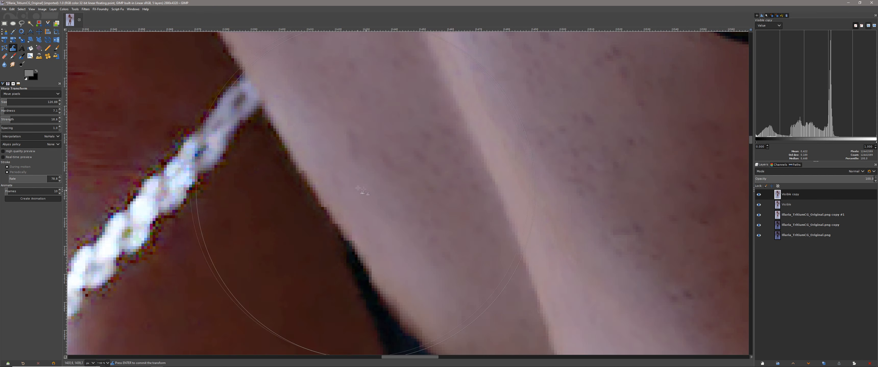
Step: Smooth the hip outline around the narrow side strap using Move pixels
{"action": "scroll", "coordinate": [358, 189], "scroll_direction": "down", "scroll_amount": 5}
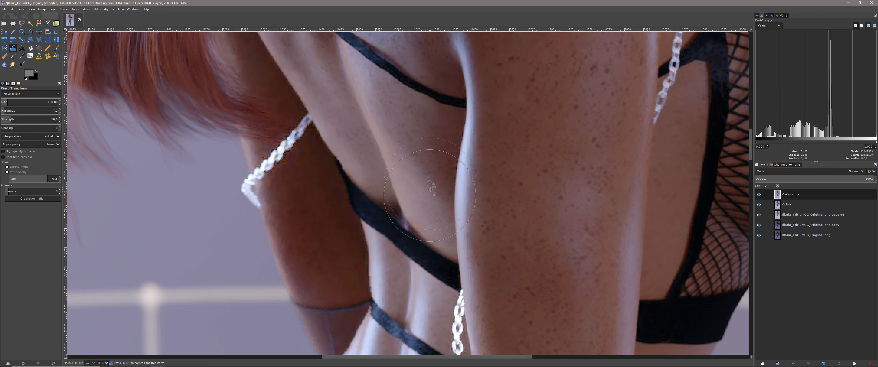
{"action": "scroll", "coordinate": [430, 198], "scroll_direction": "down", "scroll_amount": 10}
{"action": "scroll", "coordinate": [691, 189], "scroll_direction": "left", "scroll_amount": 8}
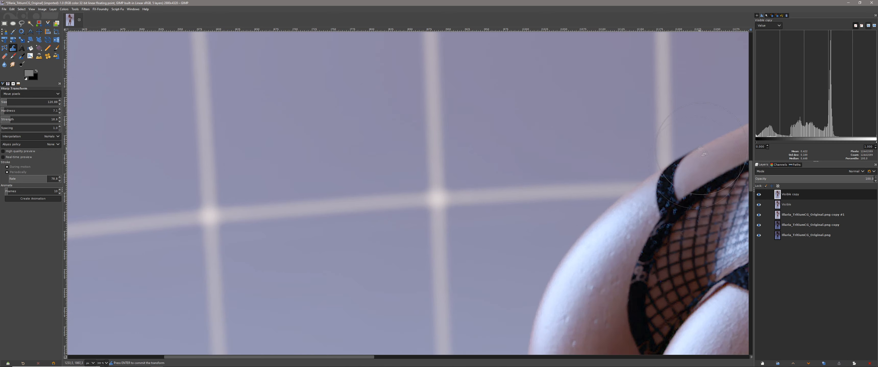
{"action": "scroll", "coordinate": [687, 188], "scroll_direction": "up", "scroll_amount": 4}
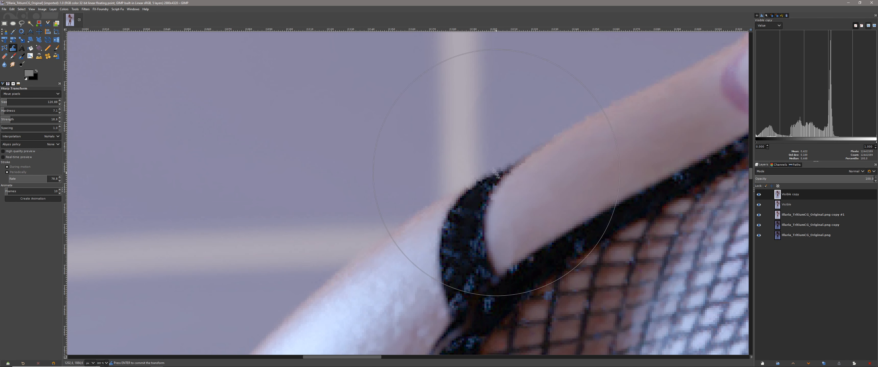
{"action": "scroll", "coordinate": [448, 212], "scroll_direction": "down", "scroll_amount": 3}
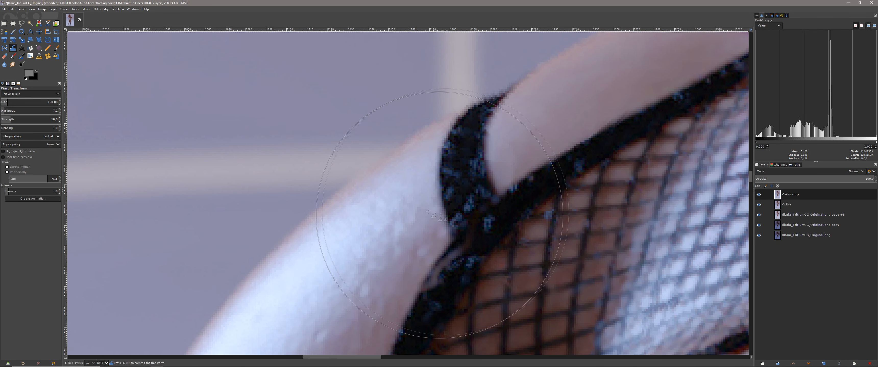
{"action": "left_click_drag", "start_coordinate": [448, 212], "coordinate": [463, 165]}
Step: Reshape the hip contour with larger Move pixels brushes of about 427 and 311, and commit the warp
{"action": "scroll", "coordinate": [427, 162], "scroll_direction": "down", "scroll_amount": 5}
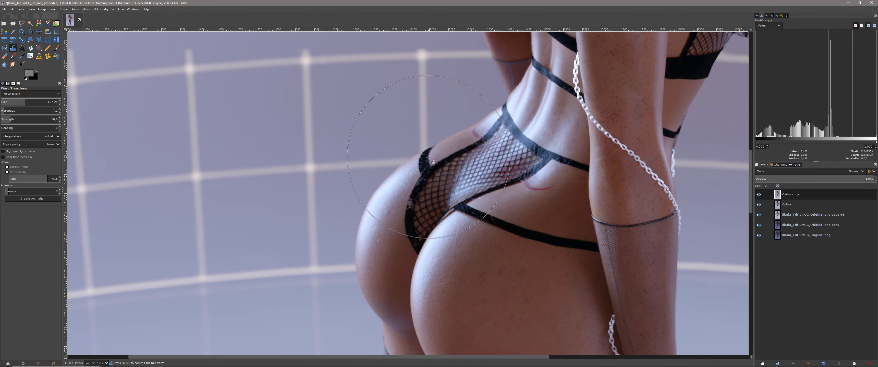
{"action": "scroll", "coordinate": [431, 150], "scroll_direction": "up", "scroll_amount": 1}
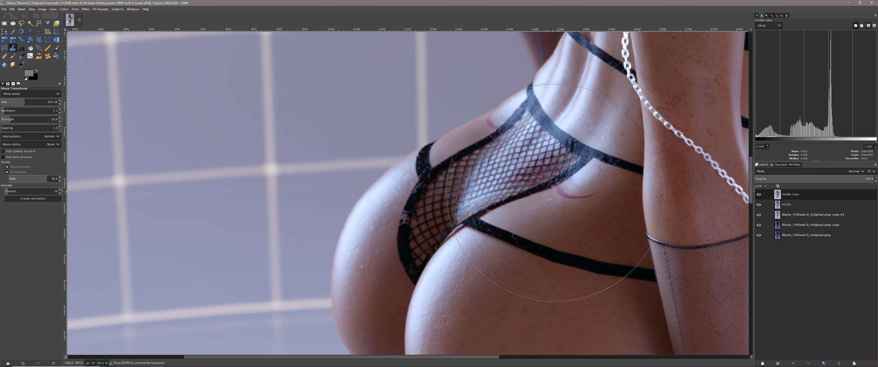
{"action": "key", "text": "bracketleft"}
{"action": "key", "text": "bracketleft"}
{"action": "key", "text": "bracketleft"}
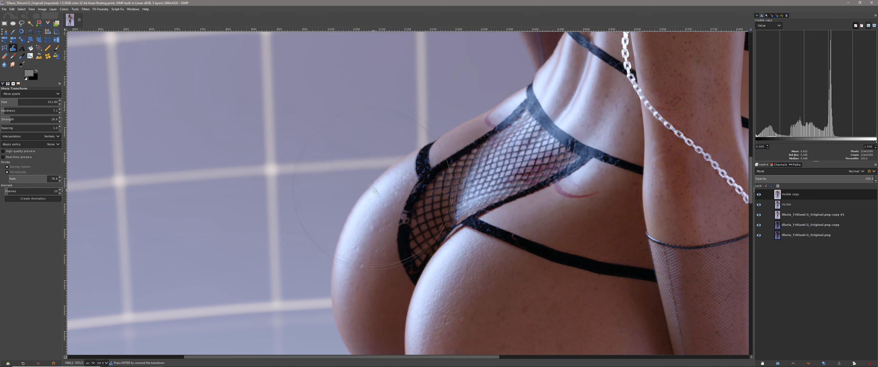
{"action": "scroll", "coordinate": [339, 223], "scroll_direction": "down", "scroll_amount": 3}
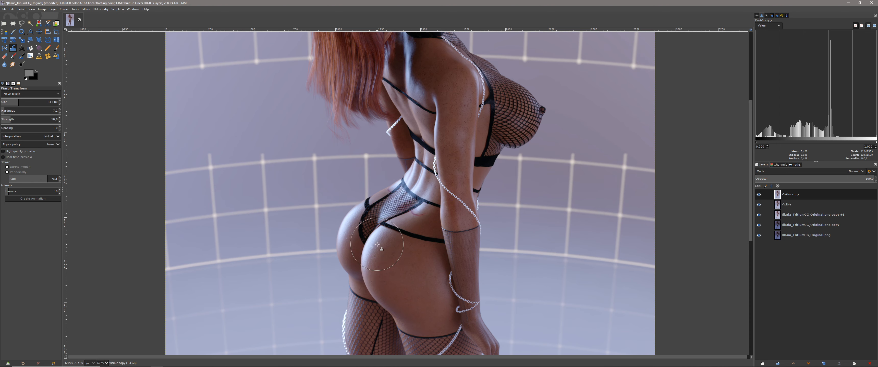
Step: Examine the reshaped figure and compare the warped copy with the layer beneath by toggling its visibility
{"action": "scroll", "coordinate": [374, 211], "scroll_direction": "up", "scroll_amount": 3}
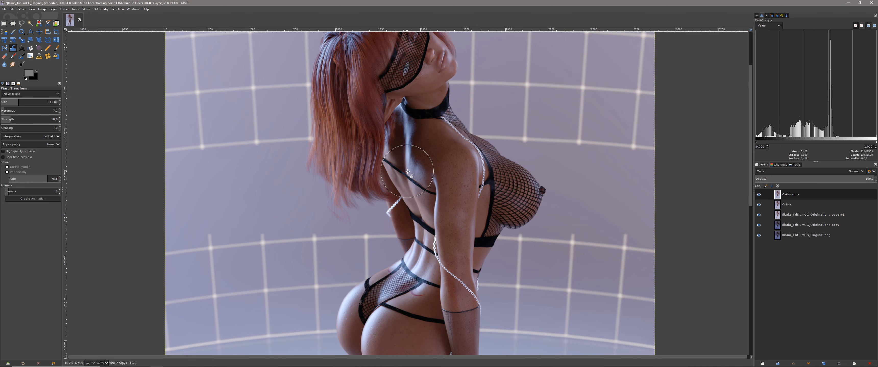
{"action": "scroll", "coordinate": [407, 177], "scroll_direction": "down", "scroll_amount": 3}
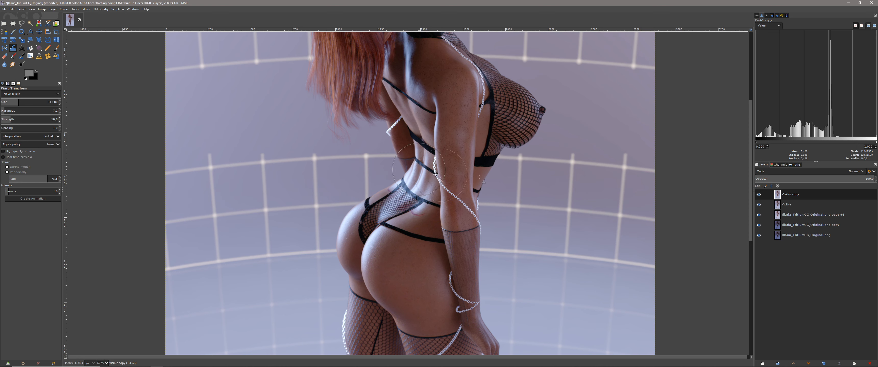
{"action": "left_click", "coordinate": [758, 195]}
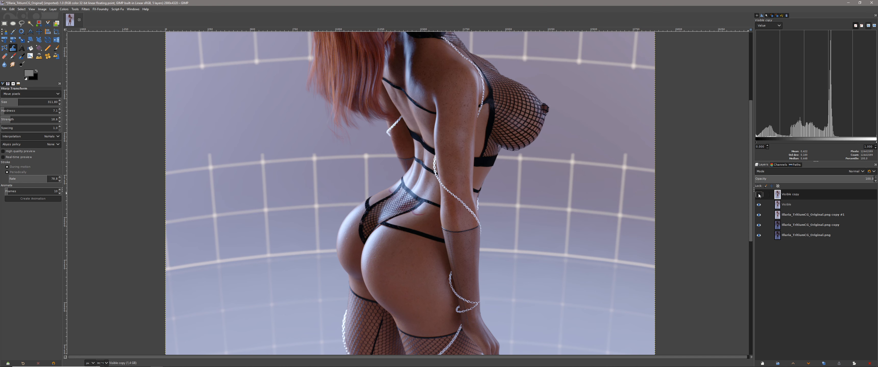
{"action": "left_click", "coordinate": [759, 195]}
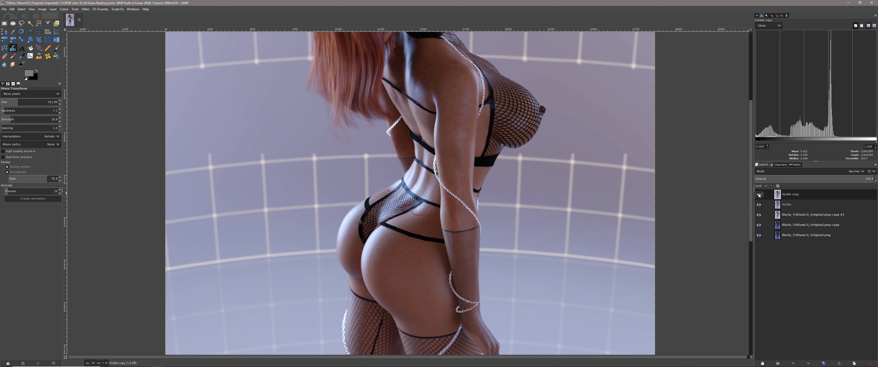
{"action": "left_click", "coordinate": [758, 194]}
{"action": "left_click", "coordinate": [759, 194]}
{"action": "left_click", "coordinate": [759, 194]}
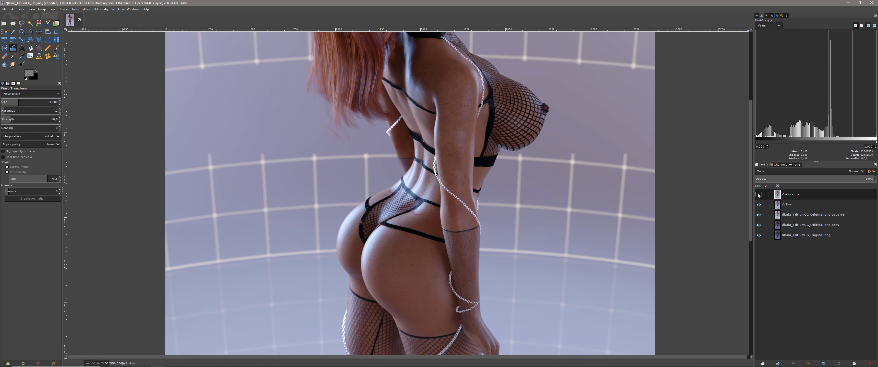
{"action": "left_click", "coordinate": [758, 195]}
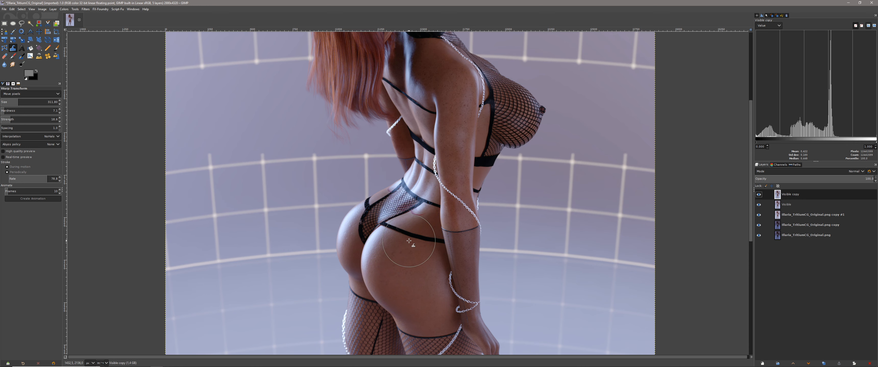
{"action": "scroll", "coordinate": [408, 233], "scroll_direction": "up", "scroll_amount": 5}
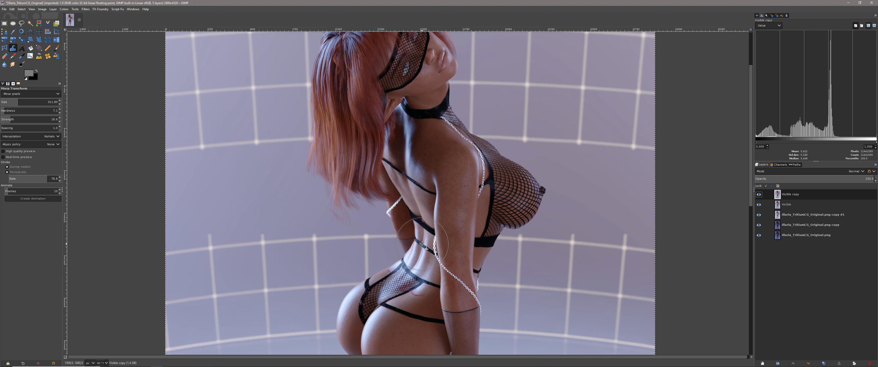
Step: Adjust the figure's back between the upper straps and the hip below using a Move pixels brush of about 311
{"action": "scroll", "coordinate": [416, 236], "scroll_direction": "up", "scroll_amount": 4}
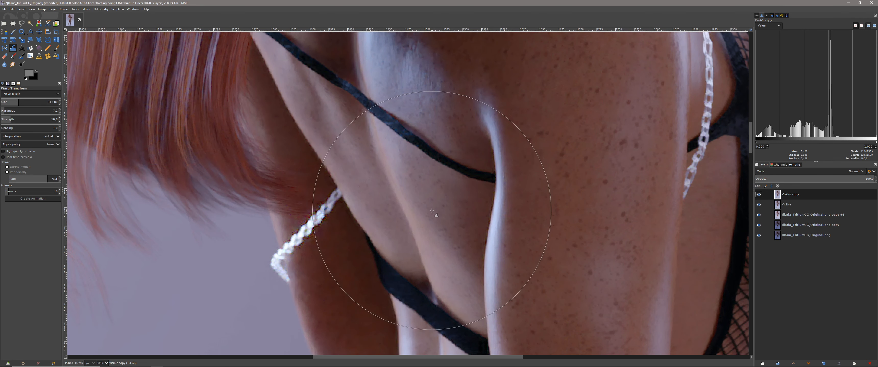
{"action": "left_click_drag", "start_coordinate": [432, 211], "coordinate": [356, 182]}
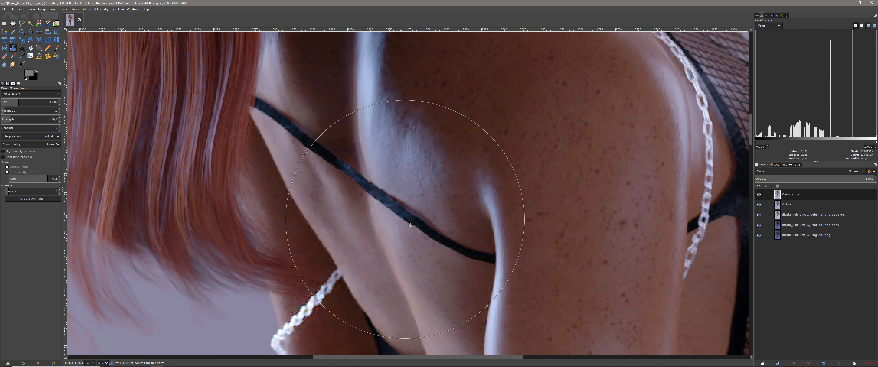
{"action": "scroll", "coordinate": [442, 242], "scroll_direction": "down", "scroll_amount": 4}
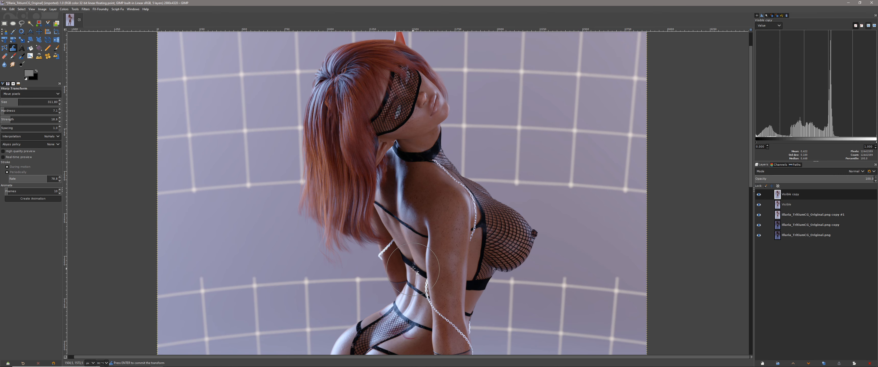
{"action": "scroll", "coordinate": [408, 259], "scroll_direction": "down", "scroll_amount": 5}
{"action": "left_click_drag", "start_coordinate": [405, 240], "coordinate": [406, 235]}
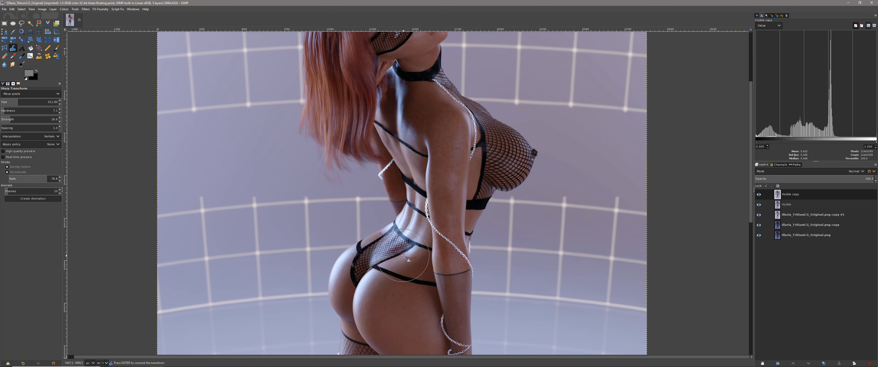
Step: Examine the back, strap, waist and hip contours at several magnifications for edges that need further smoothing
{"action": "scroll", "coordinate": [411, 239], "scroll_direction": "up", "scroll_amount": 5}
{"action": "scroll", "coordinate": [406, 246], "scroll_direction": "down", "scroll_amount": 1}
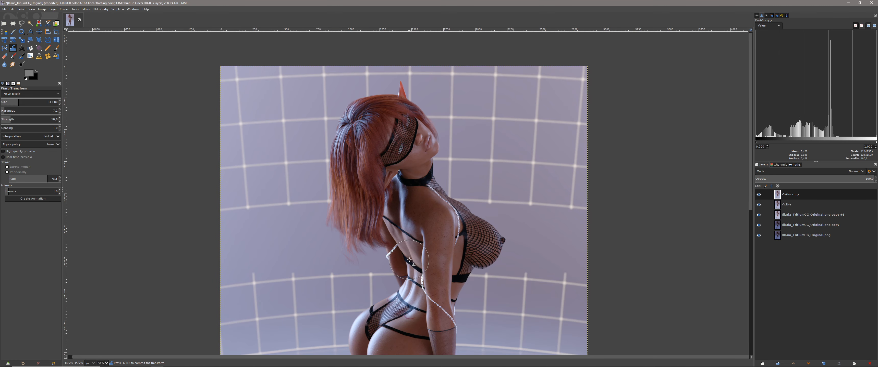
{"action": "scroll", "coordinate": [426, 243], "scroll_direction": "up", "scroll_amount": 3}
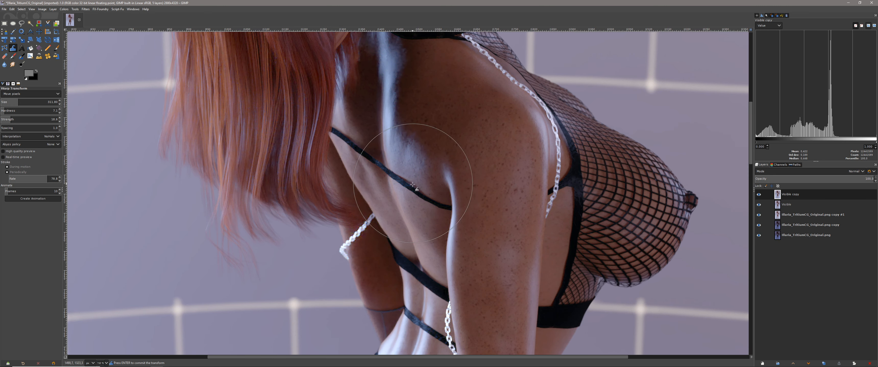
{"action": "scroll", "coordinate": [444, 216], "scroll_direction": "down", "scroll_amount": 2}
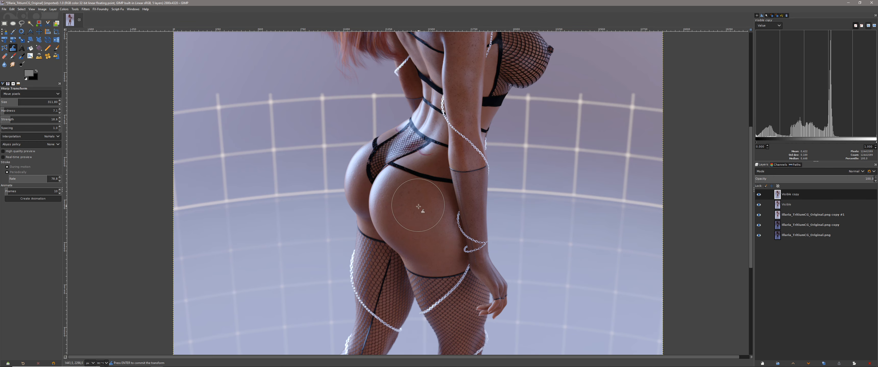
{"action": "scroll", "coordinate": [415, 239], "scroll_direction": "up", "scroll_amount": 3}
{"action": "scroll", "coordinate": [411, 221], "scroll_direction": "up", "scroll_amount": 4}
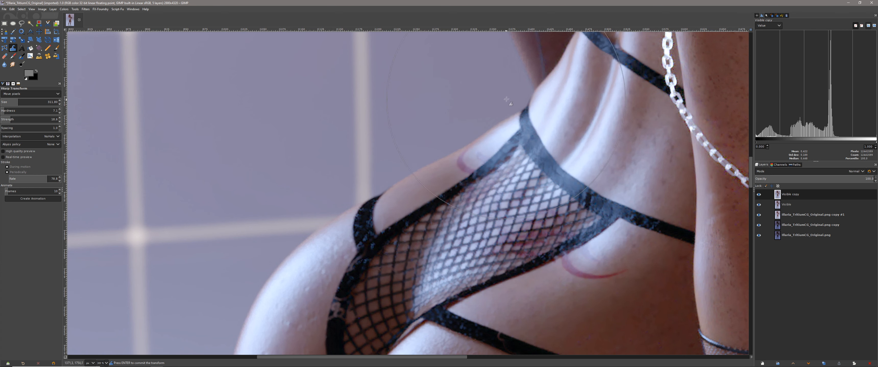
{"action": "scroll", "coordinate": [583, 111], "scroll_direction": "up", "scroll_amount": 3}
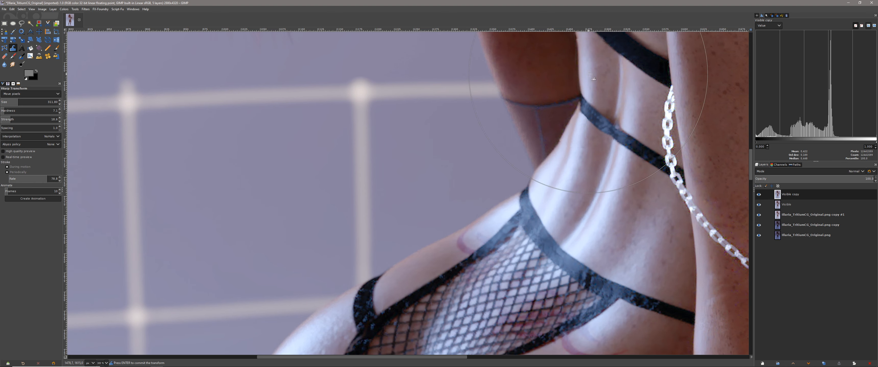
{"action": "scroll", "coordinate": [581, 120], "scroll_direction": "up", "scroll_amount": 2}
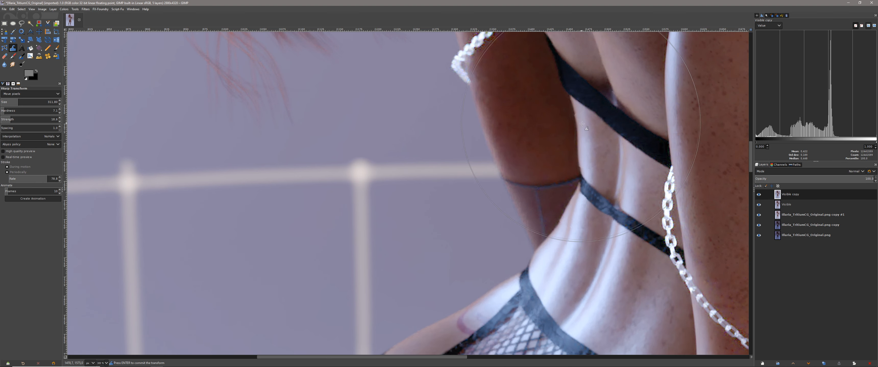
{"action": "scroll", "coordinate": [562, 128], "scroll_direction": "up", "scroll_amount": 2}
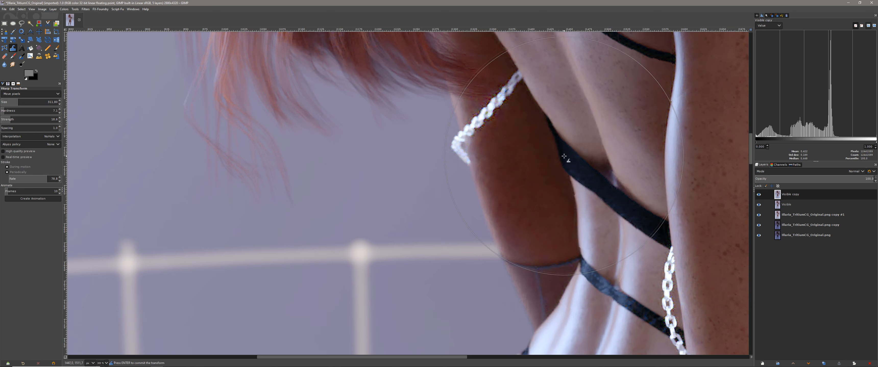
{"action": "scroll", "coordinate": [542, 155], "scroll_direction": "down", "scroll_amount": 4}
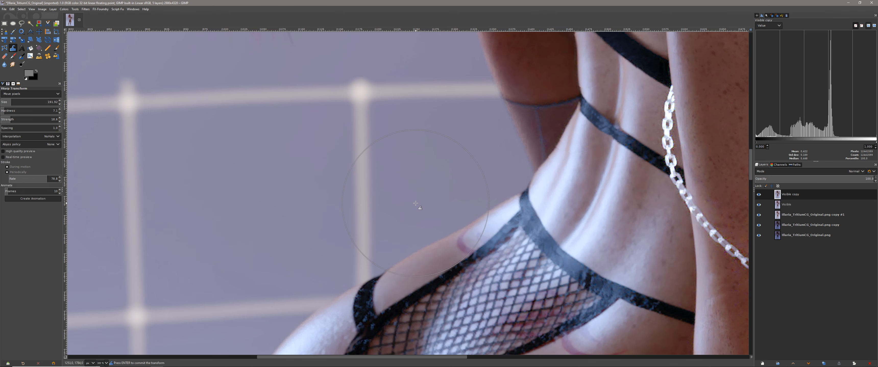
{"action": "scroll", "coordinate": [415, 204], "scroll_direction": "down", "scroll_amount": 3}
{"action": "scroll", "coordinate": [558, 184], "scroll_direction": "down", "scroll_amount": 3}
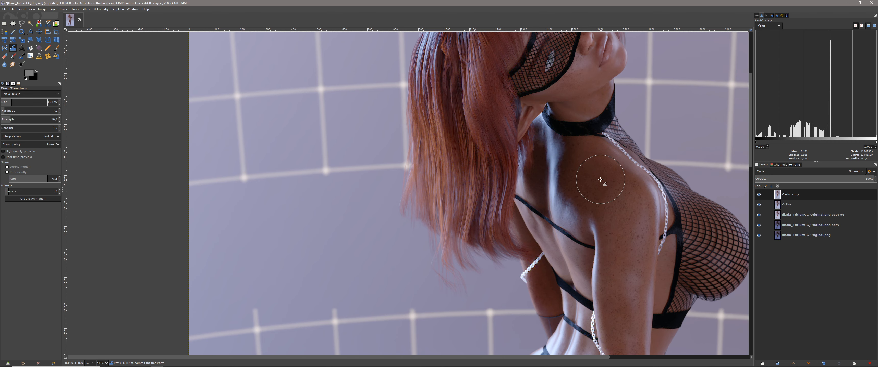
{"action": "scroll", "coordinate": [586, 195], "scroll_direction": "down", "scroll_amount": 5}
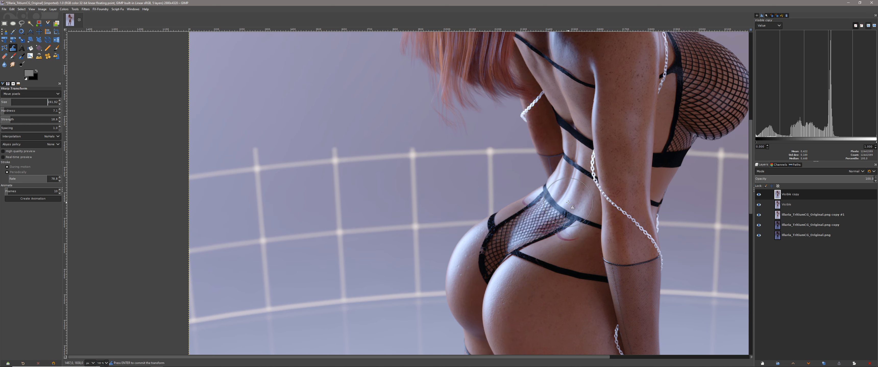
Step: Refine the upper hip outline around the narrow side strap using a Move pixels brush of about 192
{"action": "scroll", "coordinate": [547, 166], "scroll_direction": "up", "scroll_amount": 4}
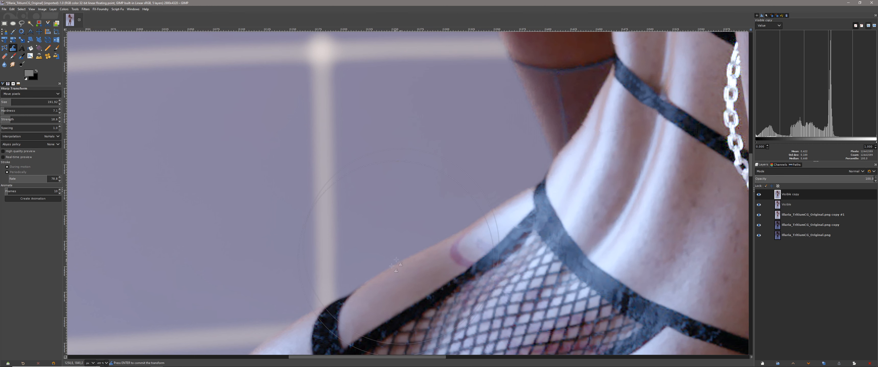
{"action": "mouse_move", "coordinate": [354, 294]}
{"action": "left_mouse_down"}
{"action": "mouse_move", "coordinate": [329, 299]}
{"action": "mouse_move", "coordinate": [329, 270]}
{"action": "mouse_move", "coordinate": [325, 288]}
{"action": "left_mouse_up"}
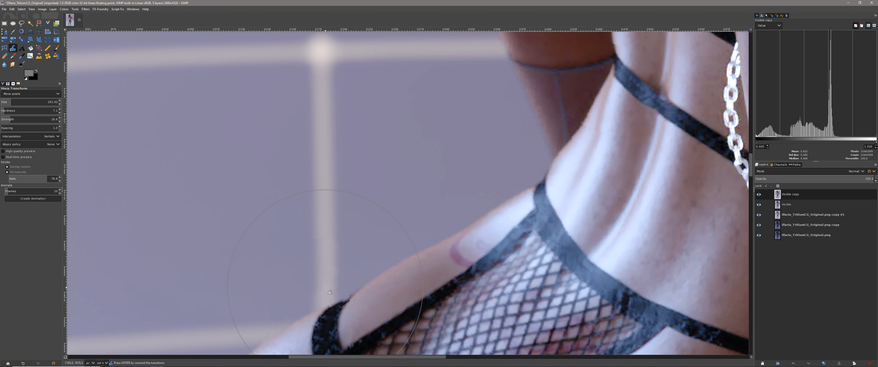
{"action": "scroll", "coordinate": [347, 241], "scroll_direction": "down", "scroll_amount": 3}
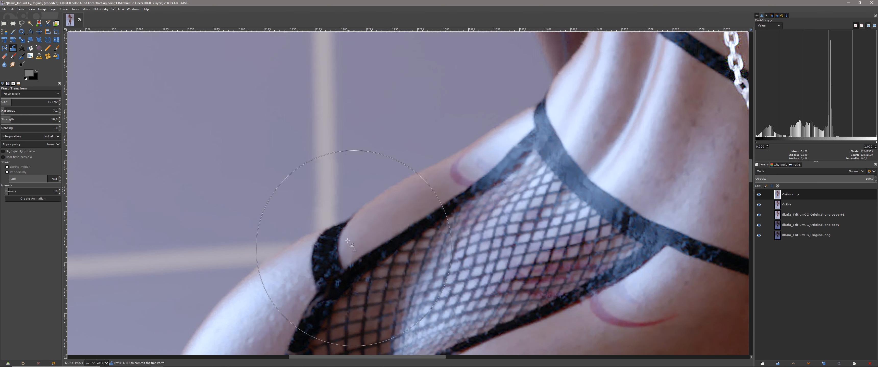
{"action": "scroll", "coordinate": [348, 241], "scroll_direction": "down", "scroll_amount": 1}
{"action": "scroll", "coordinate": [384, 240], "scroll_direction": "up", "scroll_amount": 5}
{"action": "scroll", "coordinate": [384, 240], "scroll_direction": "down", "scroll_amount": 5}
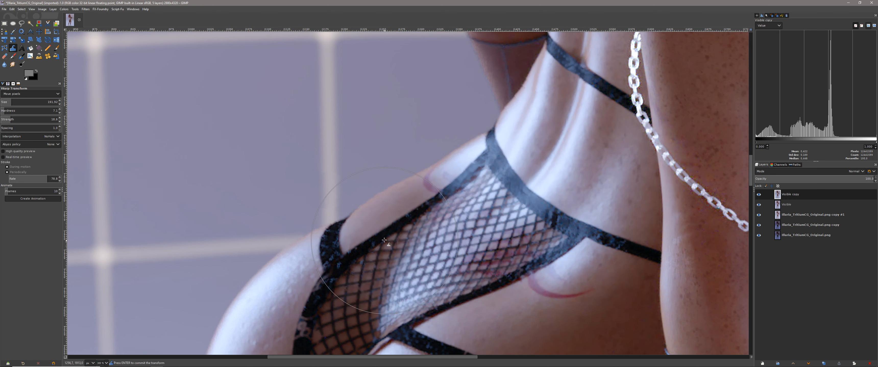
{"action": "scroll", "coordinate": [384, 241], "scroll_direction": "up", "scroll_amount": 1}
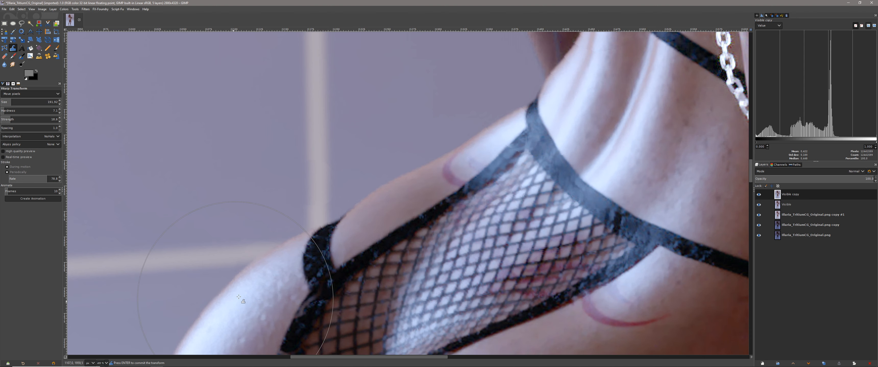
Step: Adjust the waist edge beside the far forearm with Move pixels and commit the warp
{"action": "scroll", "coordinate": [239, 298], "scroll_direction": "down", "scroll_amount": 1}
{"action": "scroll", "coordinate": [504, 164], "scroll_direction": "up", "scroll_amount": 3}
{"action": "left_click_drag", "start_coordinate": [468, 264], "coordinate": [466, 224]}
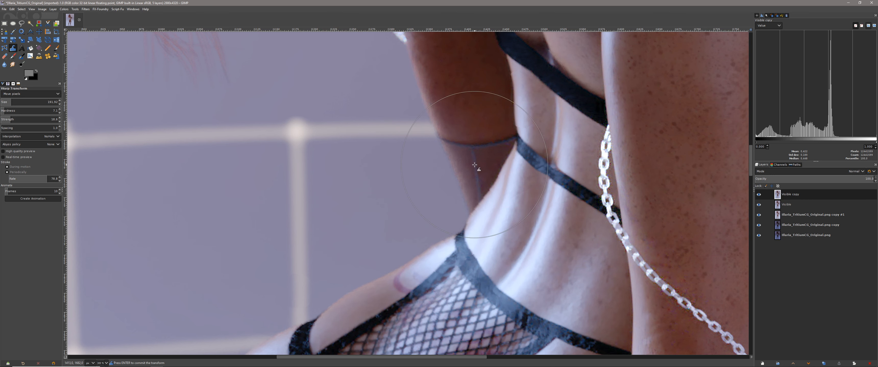
{"action": "key", "text": "Return"}
Step: Duplicate the Visible copy layer and open Color Balance for the duplicate
{"action": "scroll", "coordinate": [526, 210], "scroll_direction": "down", "scroll_amount": 2}
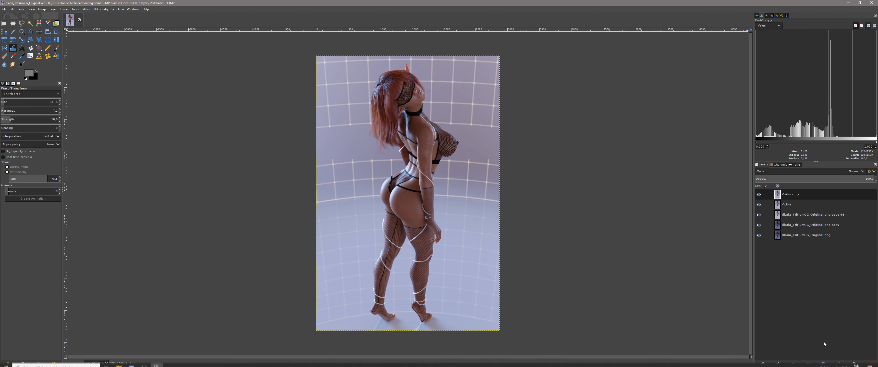
{"action": "left_click", "coordinate": [824, 363]}
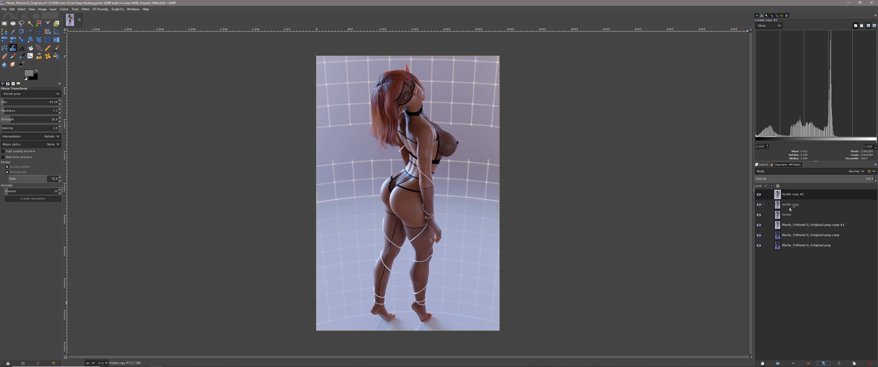
{"action": "left_click", "coordinate": [64, 9]}
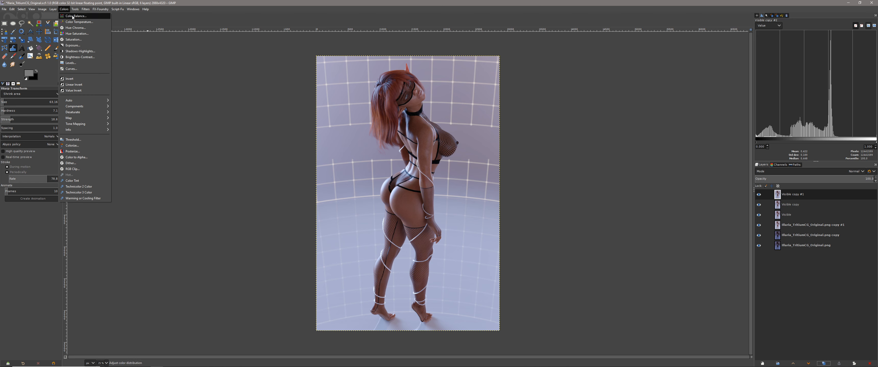
{"action": "left_click", "coordinate": [72, 16]}
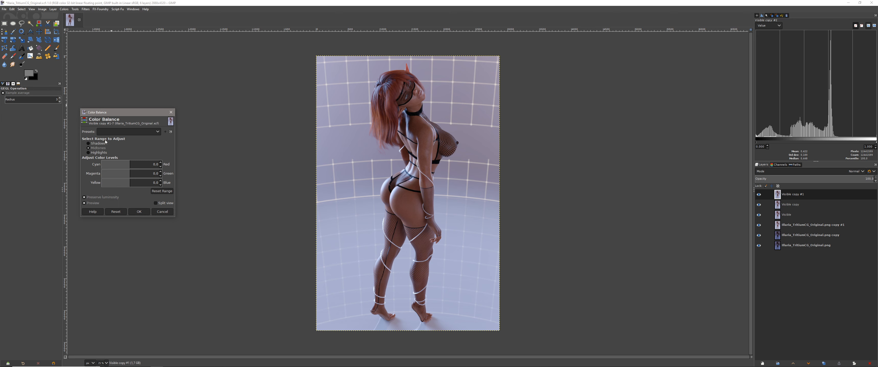
Step: Set the highlights to about -20.0 Cyan-Red, 6.7 Magenta-Green and 8.4 Yellow-Blue, and compare with the unadjusted image
{"action": "left_click", "coordinate": [103, 153]}
{"action": "left_click_drag", "start_coordinate": [129, 165], "coordinate": [125, 166]}
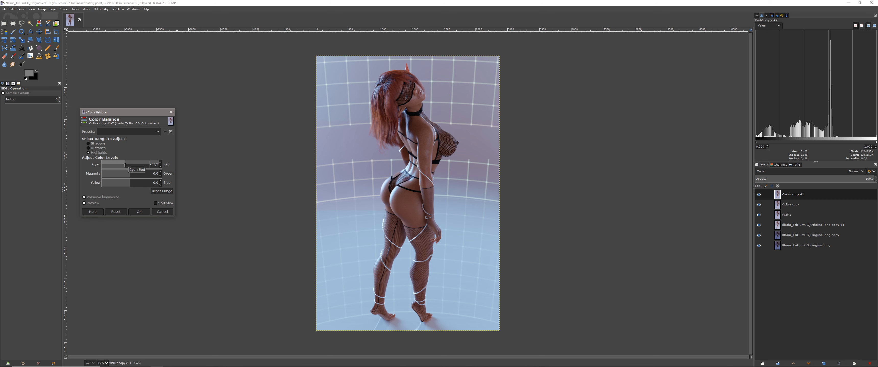
{"action": "left_click_drag", "start_coordinate": [116, 183], "coordinate": [132, 182]}
{"action": "left_click", "coordinate": [131, 173]}
{"action": "left_click_drag", "start_coordinate": [131, 173], "coordinate": [132, 172]}
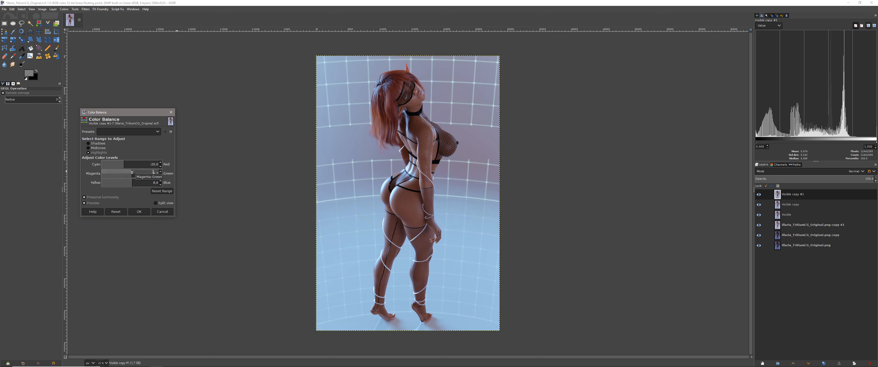
{"action": "left_click", "coordinate": [84, 203]}
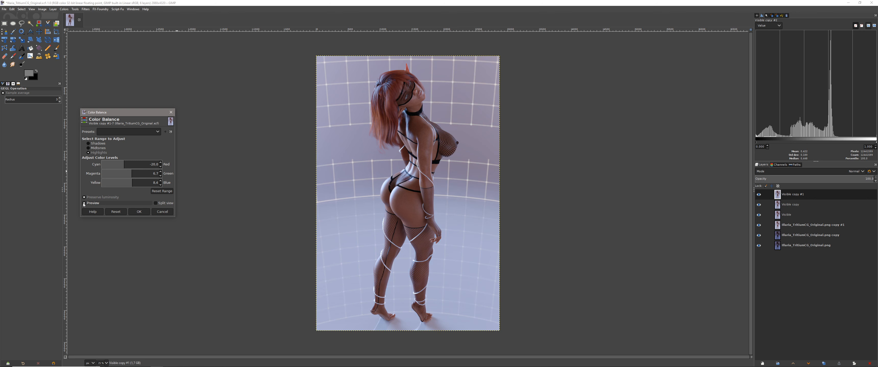
{"action": "left_click", "coordinate": [84, 203]}
{"action": "left_click", "coordinate": [84, 203]}
Step: Shift the shadows toward red with a Cyan-Red level of about 9.3
{"action": "left_click", "coordinate": [96, 143]}
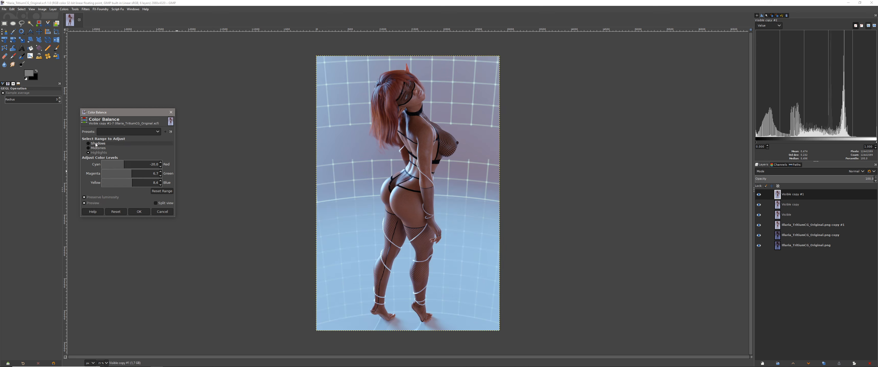
{"action": "left_click_drag", "start_coordinate": [130, 164], "coordinate": [132, 164]}
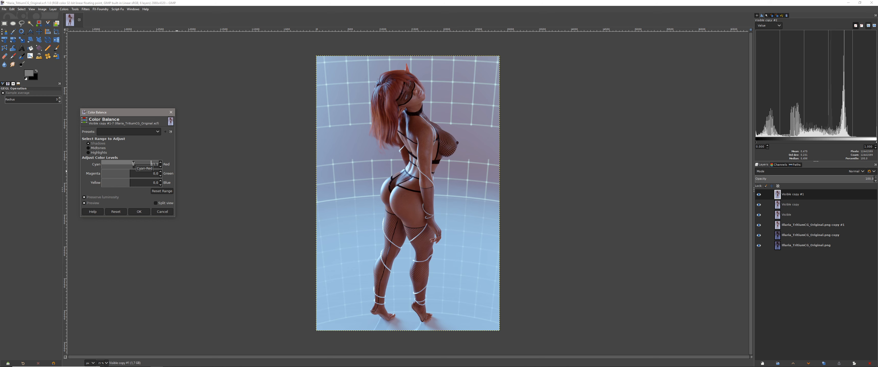
{"action": "left_click_drag", "start_coordinate": [134, 164], "coordinate": [131, 162]}
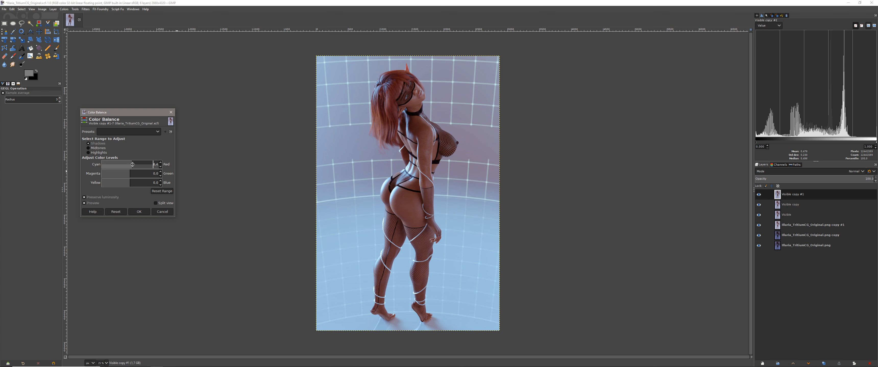
{"action": "left_click", "coordinate": [133, 164]}
{"action": "left_click_drag", "start_coordinate": [133, 165], "coordinate": [133, 164]}
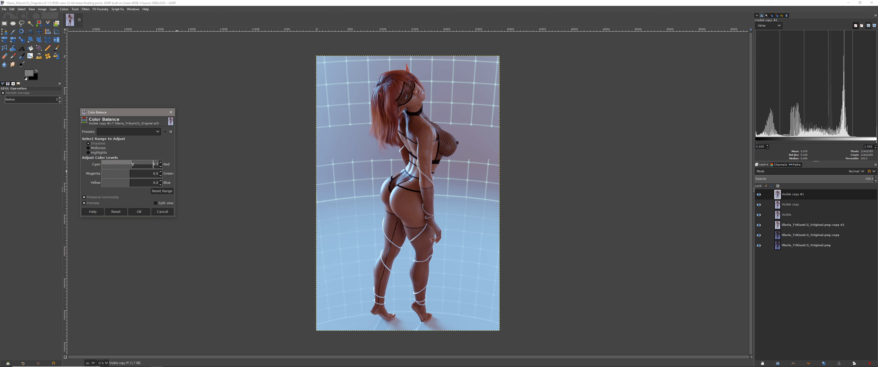
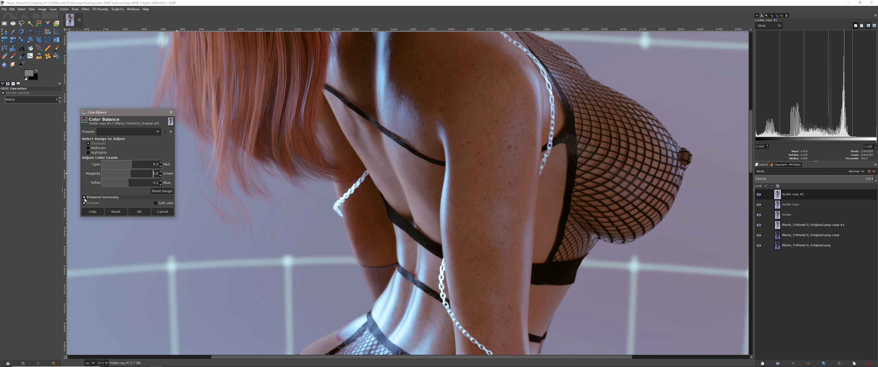
Step: Fine-tune the shadows' Magenta-Green level to about 4.4 and inspect the skin tones on the arm and hips
{"action": "left_click_drag", "start_coordinate": [130, 174], "coordinate": [130, 173]}
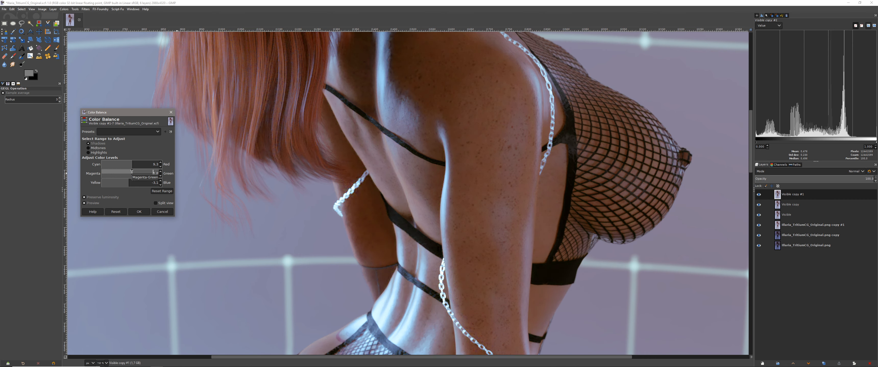
{"action": "scroll", "coordinate": [158, 174], "scroll_direction": "down", "scroll_amount": 2}
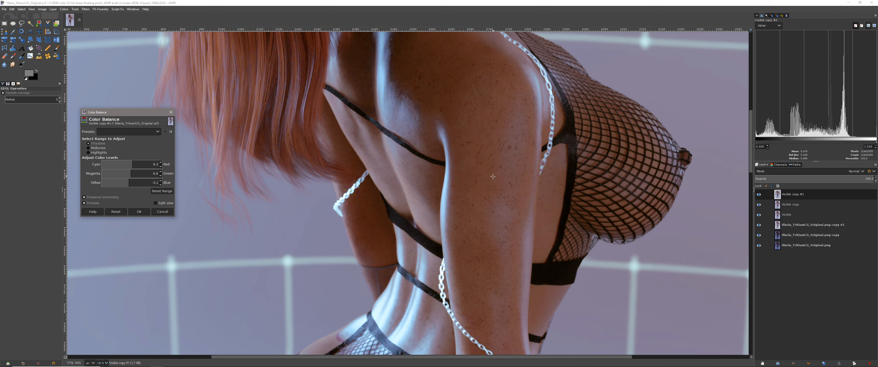
{"action": "scroll", "coordinate": [490, 180], "scroll_direction": "down", "scroll_amount": 10}
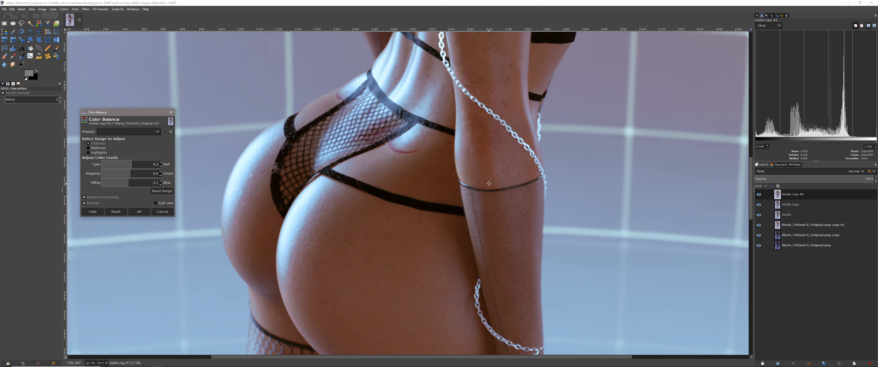
Step: Examine the shadow adjustment across the face, back and legs, comparing it with the unadjusted image
{"action": "scroll", "coordinate": [489, 183], "scroll_direction": "down", "scroll_amount": 6}
{"action": "scroll", "coordinate": [488, 184], "scroll_direction": "up", "scroll_amount": 20}
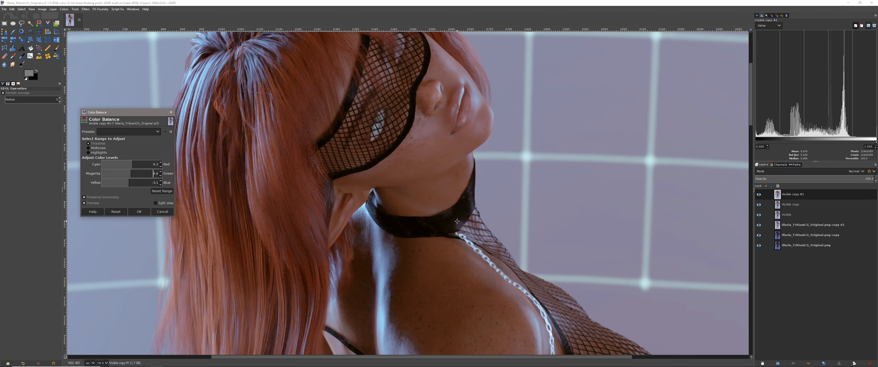
{"action": "scroll", "coordinate": [467, 221], "scroll_direction": "down", "scroll_amount": 6}
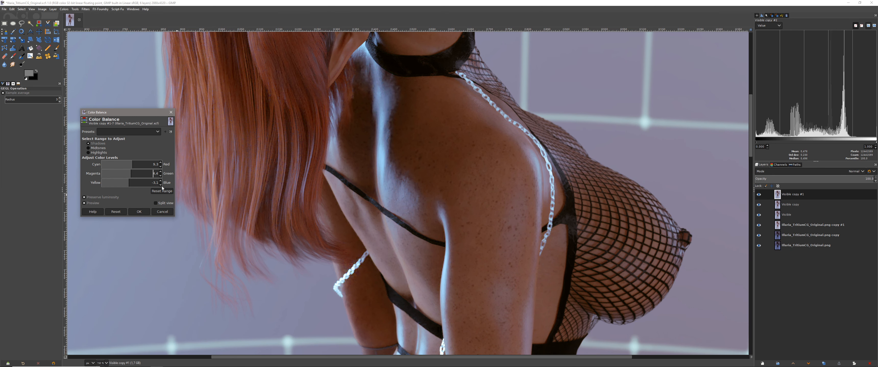
{"action": "left_click", "coordinate": [84, 204]}
{"action": "left_click", "coordinate": [84, 204]}
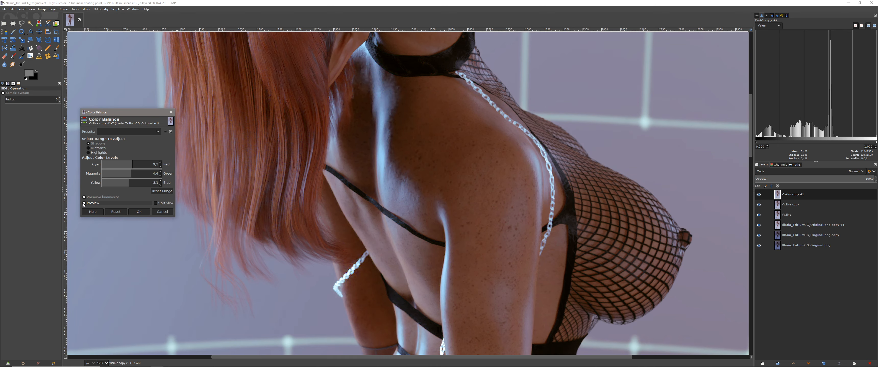
{"action": "left_click", "coordinate": [84, 203]}
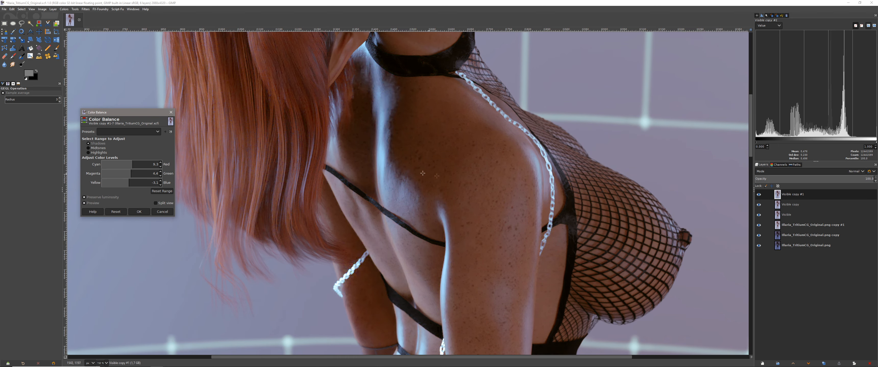
{"action": "scroll", "coordinate": [437, 176], "scroll_direction": "down", "scroll_amount": 20}
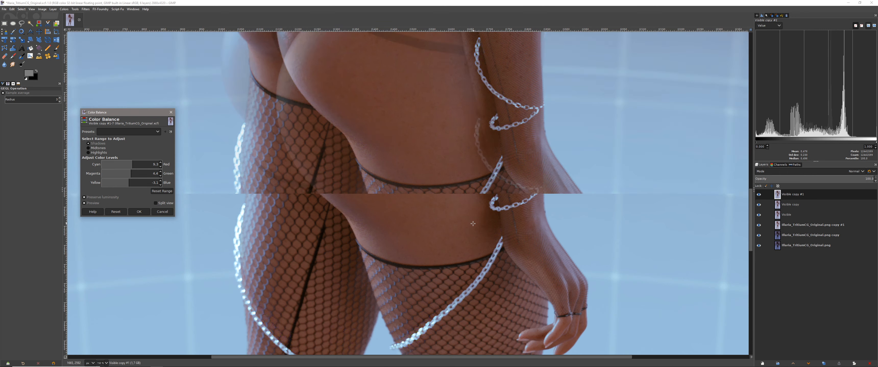
{"action": "scroll", "coordinate": [473, 223], "scroll_direction": "up", "scroll_amount": 20}
{"action": "scroll", "coordinate": [420, 154], "scroll_direction": "up", "scroll_amount": 5}
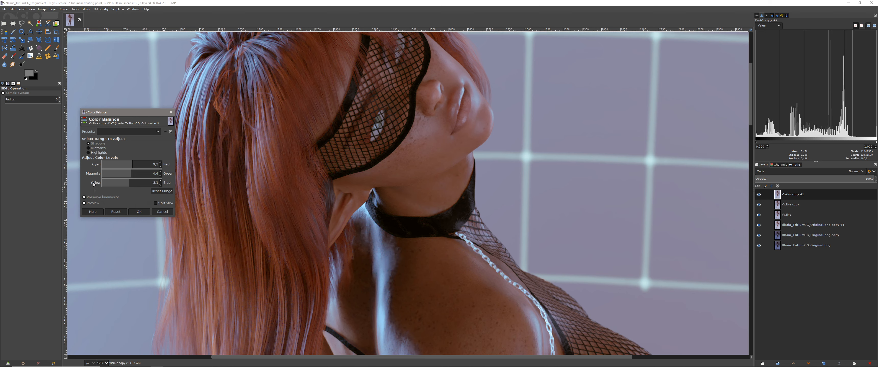
Step: Set the midtones' Yellow-Blue level to 5.0 in the Color Balance adjustment
{"action": "left_click", "coordinate": [88, 148]}
{"action": "scroll", "coordinate": [399, 244], "scroll_direction": "down", "scroll_amount": 1}
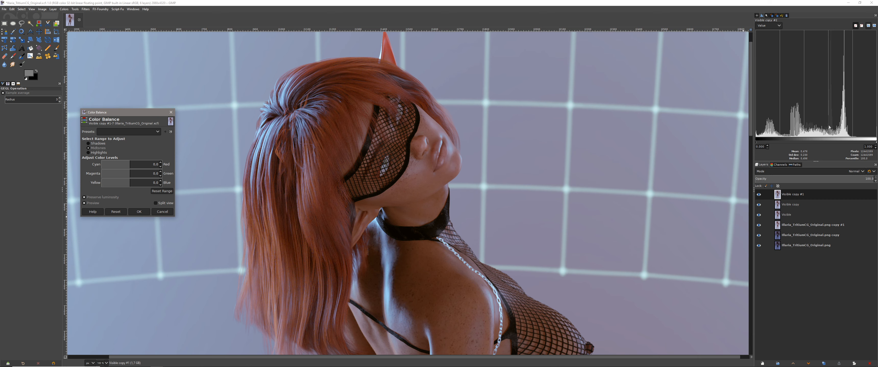
{"action": "scroll", "coordinate": [543, 208], "scroll_direction": "down", "scroll_amount": 3}
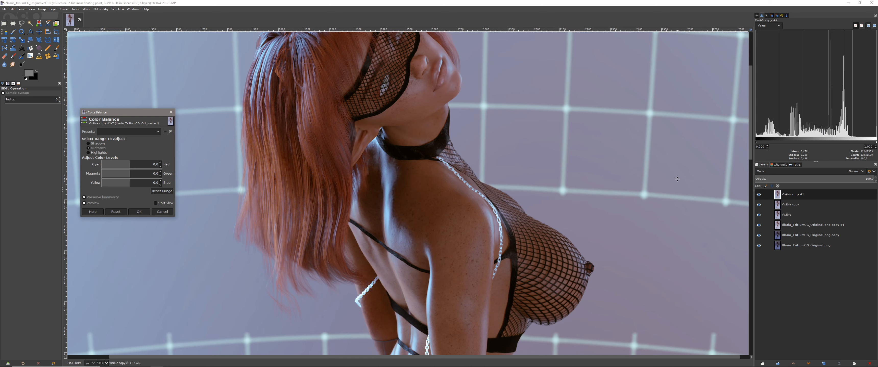
{"action": "scroll", "coordinate": [677, 179], "scroll_direction": "down", "scroll_amount": 1}
{"action": "scroll", "coordinate": [675, 180], "scroll_direction": "down", "scroll_amount": 3}
{"action": "scroll", "coordinate": [659, 186], "scroll_direction": "up", "scroll_amount": 2}
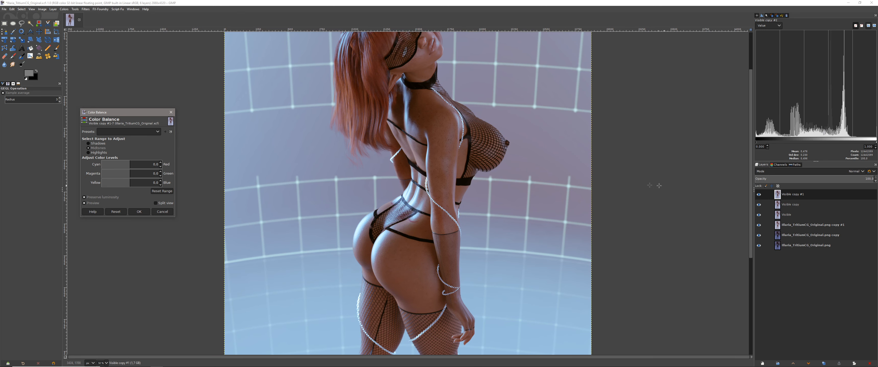
{"action": "scroll", "coordinate": [550, 187], "scroll_direction": "down", "scroll_amount": 1}
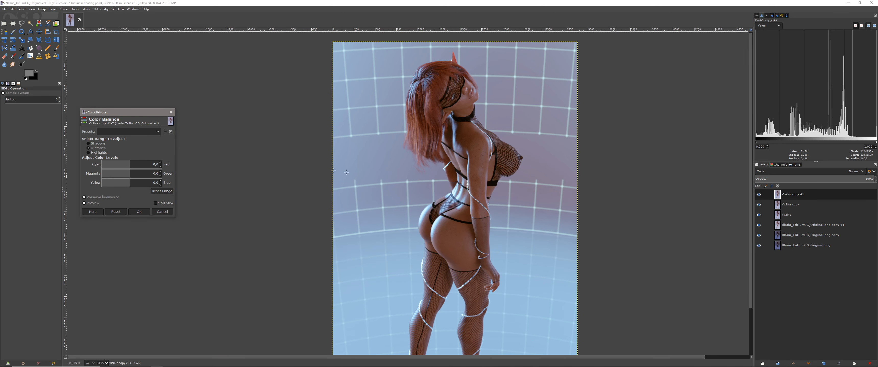
{"action": "left_click", "coordinate": [133, 183]}
{"action": "left_click_drag", "start_coordinate": [133, 183], "coordinate": [135, 183]}
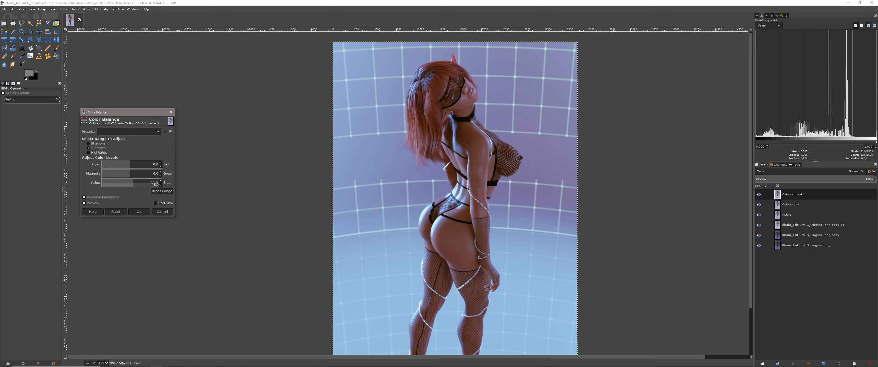
{"action": "left_click_drag", "start_coordinate": [151, 183], "coordinate": [158, 183]}
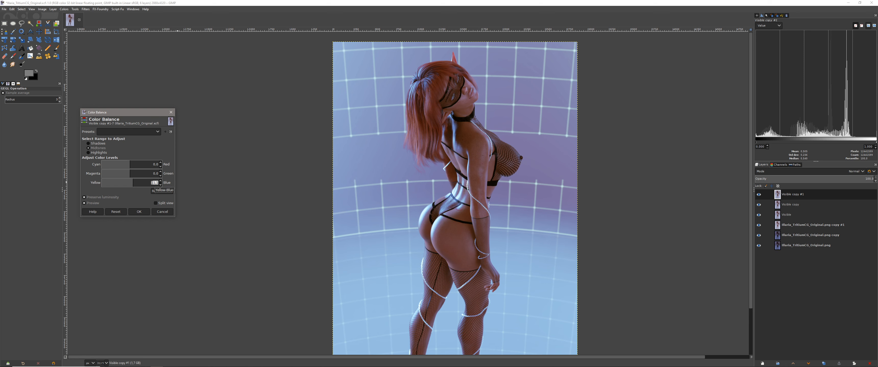
{"action": "type", "text": "5"}
{"action": "key", "text": "Return"}
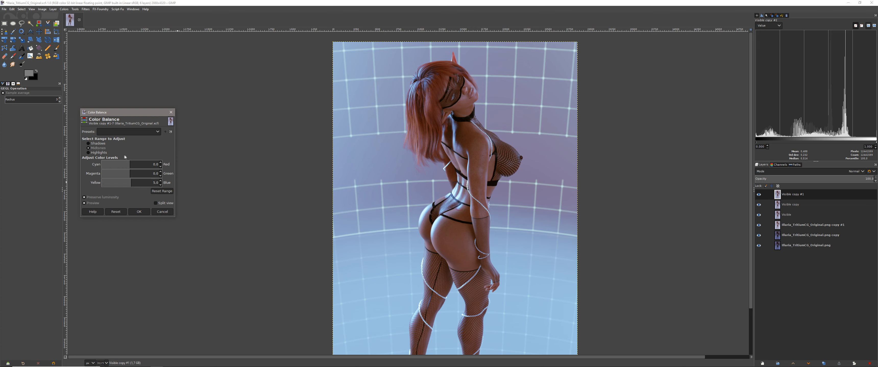
Step: Shift the midtones slightly toward cyan and green, and apply the Color Balance adjustment
{"action": "left_click", "coordinate": [128, 164]}
{"action": "left_click_drag", "start_coordinate": [129, 164], "coordinate": [129, 165]}
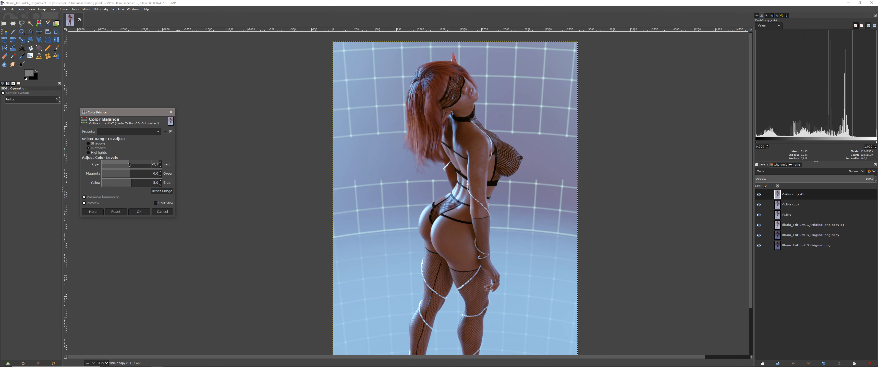
{"action": "scroll", "coordinate": [357, 224], "scroll_direction": "down", "scroll_amount": 2}
{"action": "scroll", "coordinate": [356, 223], "scroll_direction": "down", "scroll_amount": 1}
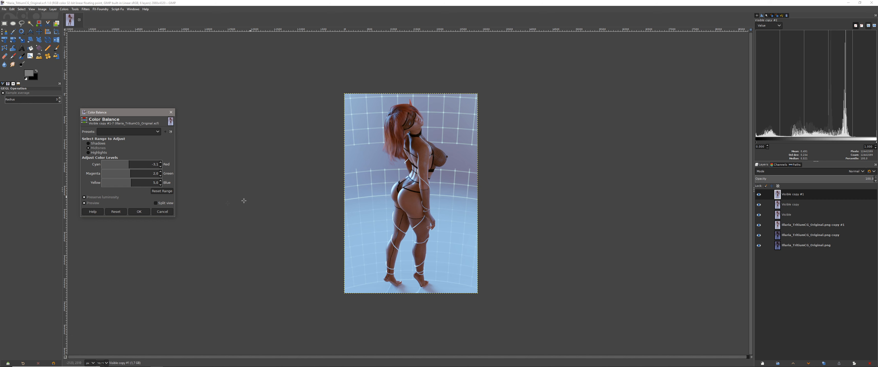
{"action": "left_click", "coordinate": [140, 212]}
Step: Compare the image with and without the colour-graded Visible copy #1 layer
{"action": "left_click", "coordinate": [758, 196]}
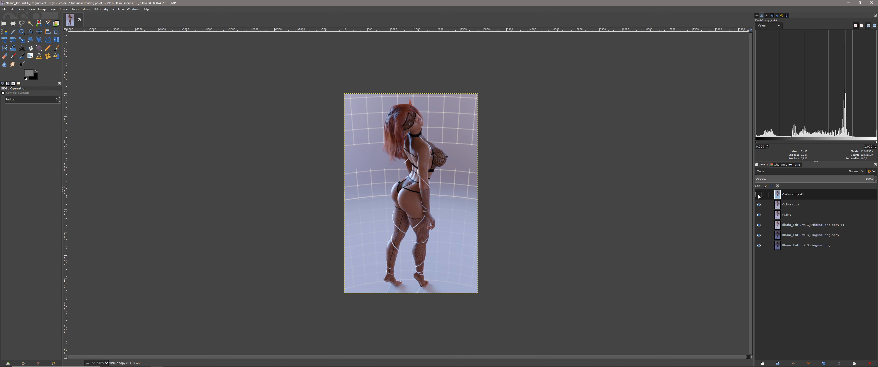
{"action": "left_click", "coordinate": [759, 195]}
{"action": "left_click", "coordinate": [759, 195]}
Step: Start a Free Select outline of the hair, tracing its front edge beside the face and along the forehead strands
{"action": "key", "text": "1"}
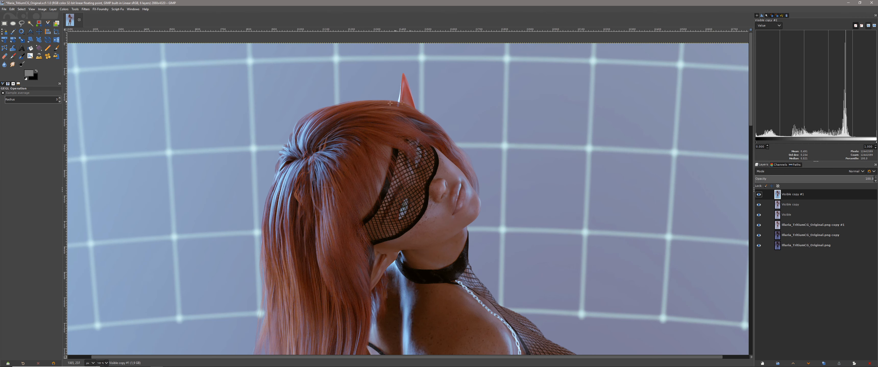
{"action": "left_click", "coordinate": [21, 23]}
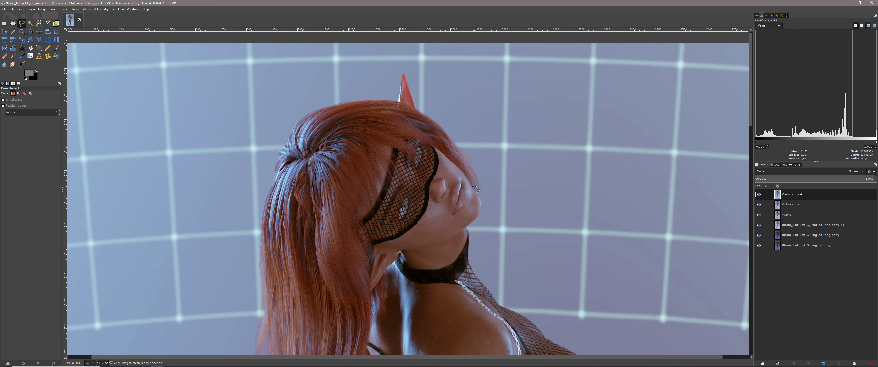
{"action": "scroll", "coordinate": [473, 188], "scroll_direction": "up", "scroll_amount": 5}
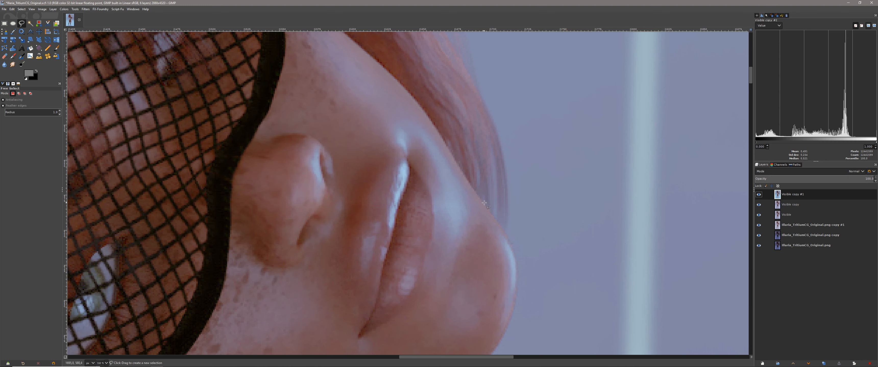
{"action": "left_click", "coordinate": [492, 214]}
{"action": "left_click", "coordinate": [445, 141]}
{"action": "left_click", "coordinate": [416, 101]}
{"action": "left_click", "coordinate": [381, 65]}
{"action": "left_click_drag", "start_coordinate": [381, 65], "coordinate": [541, 320]}
{"action": "left_click", "coordinate": [499, 284]}
{"action": "left_click", "coordinate": [433, 223]}
{"action": "left_click", "coordinate": [395, 197]}
{"action": "left_click", "coordinate": [382, 194]}
{"action": "left_click", "coordinate": [417, 228]}
{"action": "left_click_drag", "start_coordinate": [425, 257], "coordinate": [421, 252]}
{"action": "left_click", "coordinate": [370, 208]}
{"action": "left_click", "coordinate": [398, 258]}
{"action": "left_click", "coordinate": [314, 170]}
{"action": "left_click", "coordinate": [229, 150]}
{"action": "left_click", "coordinate": [182, 147]}
{"action": "left_click", "coordinate": [266, 196]}
{"action": "left_click", "coordinate": [319, 263]}
{"action": "left_click", "coordinate": [319, 296]}
{"action": "left_click", "coordinate": [266, 242]}
{"action": "left_click", "coordinate": [172, 204]}
{"action": "mouse_move", "coordinate": [152, 195]}
{"action": "left_mouse_down"}
{"action": "mouse_move", "coordinate": [308, 153]}
{"action": "mouse_move", "coordinate": [298, 148]}
{"action": "left_mouse_up"}
{"action": "left_click", "coordinate": [259, 140]}
{"action": "left_click", "coordinate": [325, 194]}
{"action": "left_click", "coordinate": [339, 241]}
{"action": "left_click", "coordinate": [376, 343]}
{"action": "left_click", "coordinate": [317, 243]}
{"action": "left_click", "coordinate": [252, 199]}
{"action": "left_click", "coordinate": [213, 186]}
{"action": "left_click", "coordinate": [294, 240]}
Step: Continue the Free Select outline in a zigzag around the temple strands along the mask's edge
{"action": "left_click_drag", "start_coordinate": [287, 240], "coordinate": [246, 67]}
{"action": "left_click", "coordinate": [246, 67]}
{"action": "left_click", "coordinate": [290, 154]}
{"action": "left_click", "coordinate": [308, 215]}
{"action": "left_click", "coordinate": [244, 89]}
{"action": "left_click", "coordinate": [303, 235]}
{"action": "left_click", "coordinate": [221, 57]}
{"action": "left_click", "coordinate": [239, 217]}
{"action": "left_click", "coordinate": [203, 140]}
{"action": "left_click_drag", "start_coordinate": [228, 325], "coordinate": [238, 182]}
{"action": "left_click", "coordinate": [238, 183]}
{"action": "left_click", "coordinate": [201, 230]}
{"action": "left_click", "coordinate": [141, 132]}
{"action": "left_click_drag", "start_coordinate": [167, 234], "coordinate": [372, 119]}
{"action": "left_click", "coordinate": [373, 119]}
{"action": "left_click", "coordinate": [310, 39]}
{"action": "left_click", "coordinate": [342, 195]}
{"action": "left_click", "coordinate": [390, 282]}
{"action": "left_click", "coordinate": [307, 200]}
{"action": "mouse_move", "coordinate": [347, 332]}
{"action": "left_mouse_down"}
{"action": "mouse_move", "coordinate": [287, 51]}
{"action": "mouse_move", "coordinate": [291, 232]}
{"action": "left_mouse_up"}
{"action": "scroll", "coordinate": [301, 63], "scroll_direction": "down", "scroll_amount": 3}
{"action": "scroll", "coordinate": [292, 231], "scroll_direction": "up", "scroll_amount": 2}
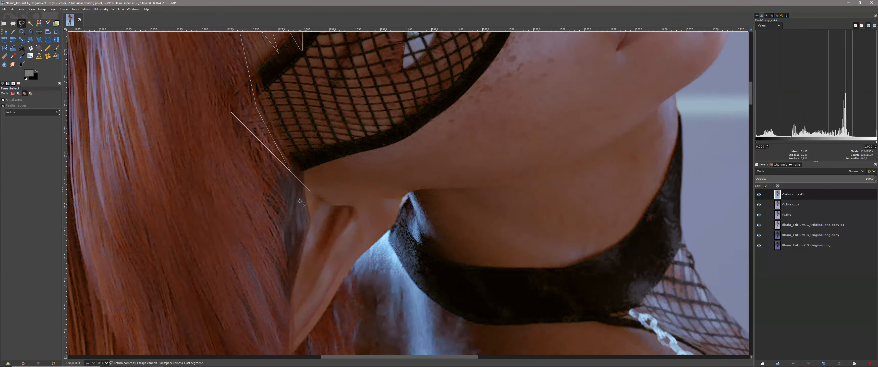
Step: Trace the hair outline from the mask's lower corner around the ear, leaving the ear's skin outside
{"action": "left_click", "coordinate": [304, 191]}
{"action": "left_click", "coordinate": [309, 218]}
{"action": "left_click", "coordinate": [285, 327]}
{"action": "left_click_drag", "start_coordinate": [285, 327], "coordinate": [306, 114]}
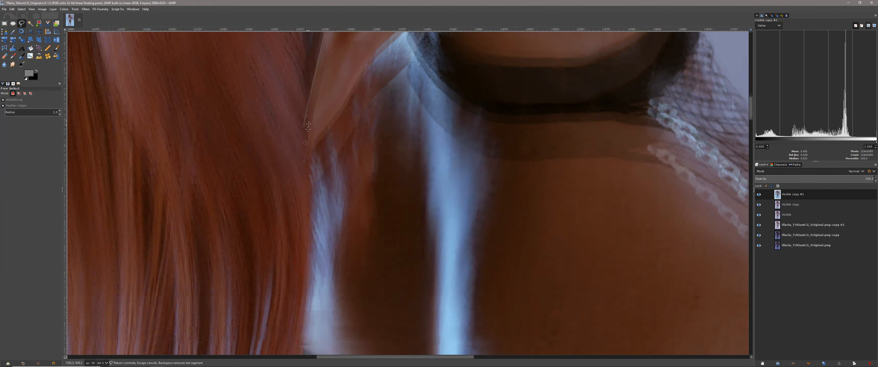
{"action": "left_click", "coordinate": [311, 142]}
{"action": "left_click", "coordinate": [343, 108]}
{"action": "left_click", "coordinate": [369, 56]}
{"action": "left_click", "coordinate": [375, 50]}
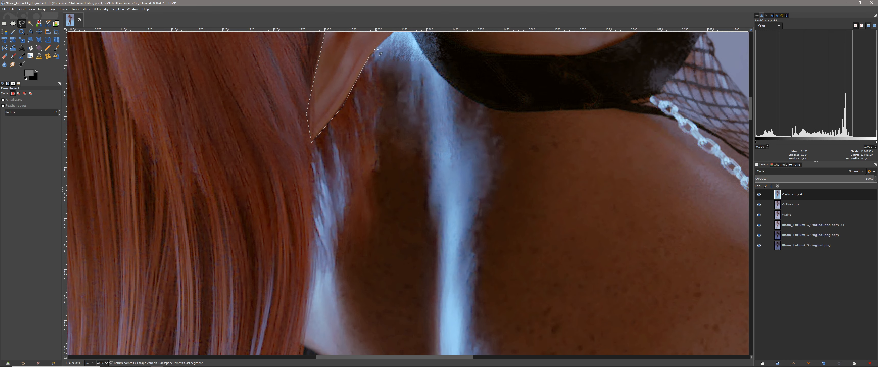
{"action": "left_click", "coordinate": [379, 98]}
Step: Extend the hair outline down the hair's inner edge along the neck and shoulder to the lower tips
{"action": "left_click", "coordinate": [313, 257]}
{"action": "scroll", "coordinate": [312, 239], "scroll_direction": "down", "scroll_amount": 5}
{"action": "left_click", "coordinate": [278, 222]}
{"action": "left_click", "coordinate": [304, 311]}
{"action": "left_click", "coordinate": [332, 331]}
{"action": "left_click", "coordinate": [357, 335]}
{"action": "left_click", "coordinate": [358, 344]}
Step: Trace the hair outline in and out around the loose strands at the ponytail's lower ends
{"action": "scroll", "coordinate": [295, 327], "scroll_direction": "down", "scroll_amount": 2}
{"action": "scroll", "coordinate": [295, 328], "scroll_direction": "right", "scroll_amount": 1}
{"action": "left_click", "coordinate": [252, 226]}
{"action": "left_click", "coordinate": [217, 205]}
{"action": "left_click", "coordinate": [197, 183]}
{"action": "left_click", "coordinate": [226, 236]}
{"action": "left_click", "coordinate": [206, 221]}
{"action": "left_click", "coordinate": [182, 179]}
{"action": "left_click", "coordinate": [184, 213]}
{"action": "left_click", "coordinate": [214, 243]}
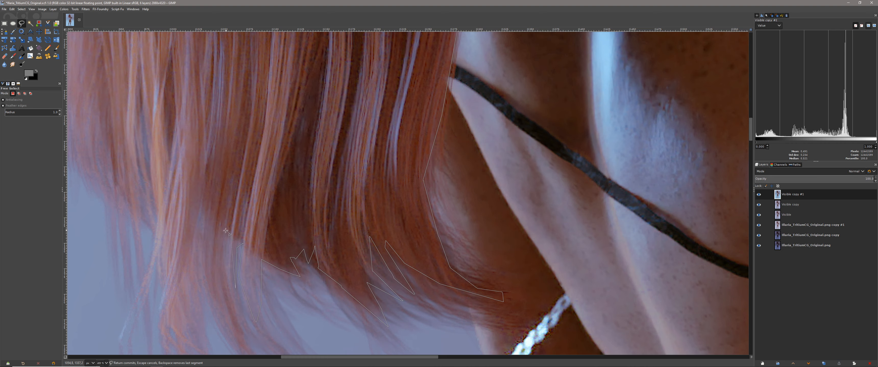
{"action": "left_click", "coordinate": [240, 330]}
{"action": "scroll", "coordinate": [229, 228], "scroll_direction": "down", "scroll_amount": 2}
{"action": "scroll", "coordinate": [230, 227], "scroll_direction": "right", "scroll_amount": 1}
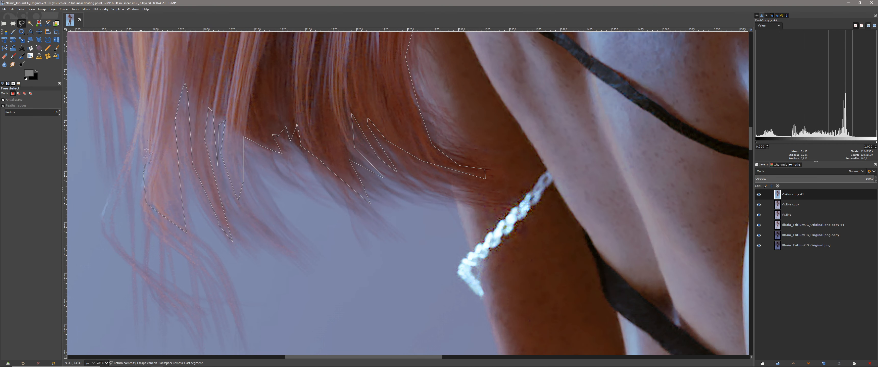
{"action": "left_click", "coordinate": [113, 83]}
{"action": "left_click_drag", "start_coordinate": [107, 83], "coordinate": [302, 198]}
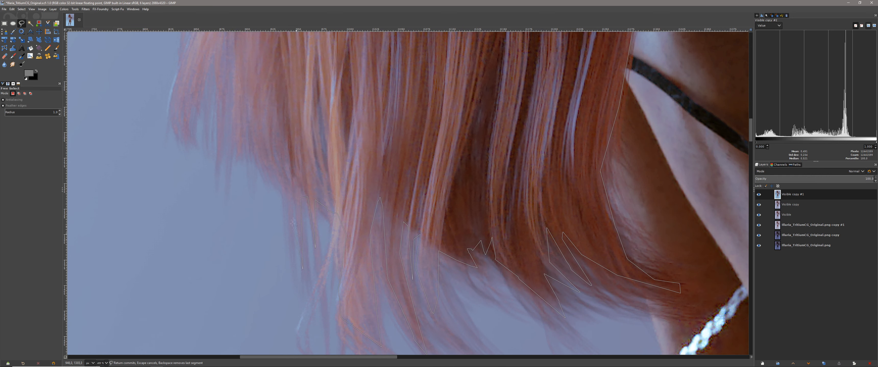
Step: Continue the hair outline up the ponytail's outer side, weaving around the bright blue-lit strands
{"action": "scroll", "coordinate": [203, 138], "scroll_direction": "up", "scroll_amount": 8}
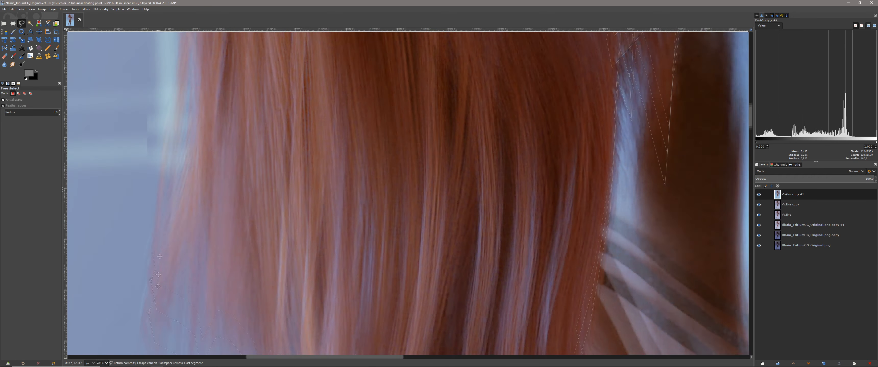
{"action": "scroll", "coordinate": [194, 102], "scroll_direction": "right", "scroll_amount": 1}
{"action": "scroll", "coordinate": [184, 59], "scroll_direction": "up", "scroll_amount": 4}
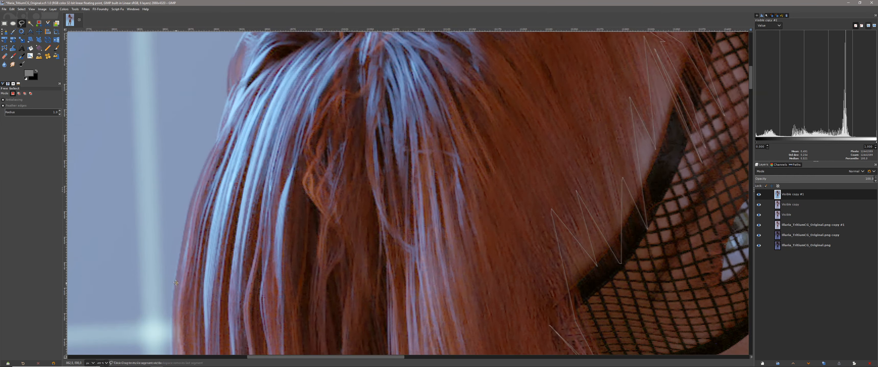
{"action": "left_click", "coordinate": [233, 125]}
{"action": "left_click_drag", "start_coordinate": [238, 136], "coordinate": [237, 141]}
{"action": "left_click", "coordinate": [209, 214]}
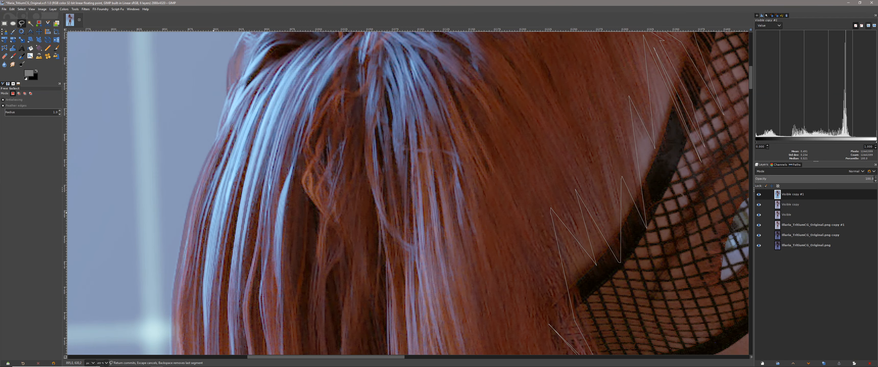
{"action": "left_click", "coordinate": [202, 306]}
{"action": "left_click_drag", "start_coordinate": [203, 305], "coordinate": [210, 180]}
{"action": "left_click", "coordinate": [214, 228]}
{"action": "left_click", "coordinate": [229, 128]}
{"action": "left_click_drag", "start_coordinate": [230, 129], "coordinate": [209, 211]}
{"action": "left_click", "coordinate": [234, 101]}
{"action": "left_click", "coordinate": [250, 72]}
{"action": "left_click", "coordinate": [221, 186]}
{"action": "left_click", "coordinate": [215, 257]}
{"action": "left_click", "coordinate": [218, 311]}
{"action": "left_click", "coordinate": [227, 269]}
{"action": "left_click", "coordinate": [245, 197]}
{"action": "left_click", "coordinate": [247, 271]}
{"action": "left_click", "coordinate": [255, 323]}
{"action": "left_click", "coordinate": [254, 222]}
{"action": "left_click", "coordinate": [293, 54]}
{"action": "left_click", "coordinate": [260, 240]}
{"action": "left_click", "coordinate": [271, 304]}
{"action": "left_click", "coordinate": [268, 200]}
{"action": "left_click", "coordinate": [288, 111]}
{"action": "mouse_move", "coordinate": [290, 103]}
{"action": "left_mouse_down"}
{"action": "mouse_move", "coordinate": [260, 287]}
{"action": "mouse_move", "coordinate": [246, 303]}
{"action": "left_mouse_up"}
Step: Continue the hair outline up the ponytail beside its tie, zigzagging around the bright blue-lit strands to keep them outside
{"action": "left_click", "coordinate": [280, 226]}
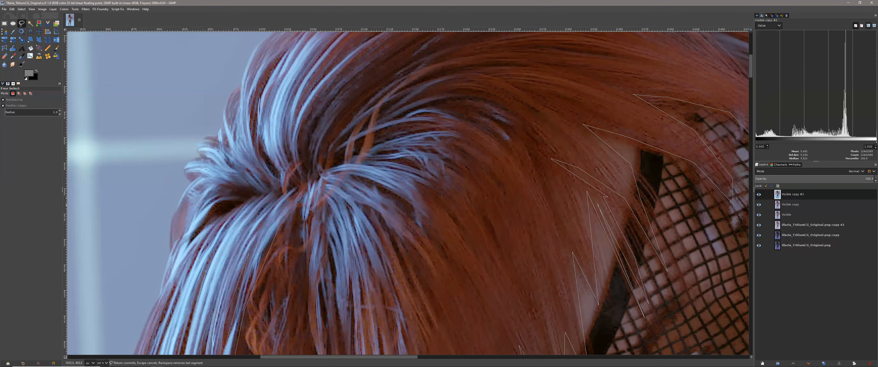
{"action": "left_click", "coordinate": [305, 196]}
{"action": "left_click", "coordinate": [301, 272]}
{"action": "left_click_drag", "start_coordinate": [316, 336], "coordinate": [268, 128]}
{"action": "left_click", "coordinate": [277, 165]}
{"action": "left_click", "coordinate": [275, 85]}
{"action": "left_click", "coordinate": [300, 144]}
{"action": "left_click", "coordinate": [304, 304]}
{"action": "left_click", "coordinate": [319, 193]}
{"action": "left_click", "coordinate": [307, 84]}
{"action": "left_click", "coordinate": [342, 184]}
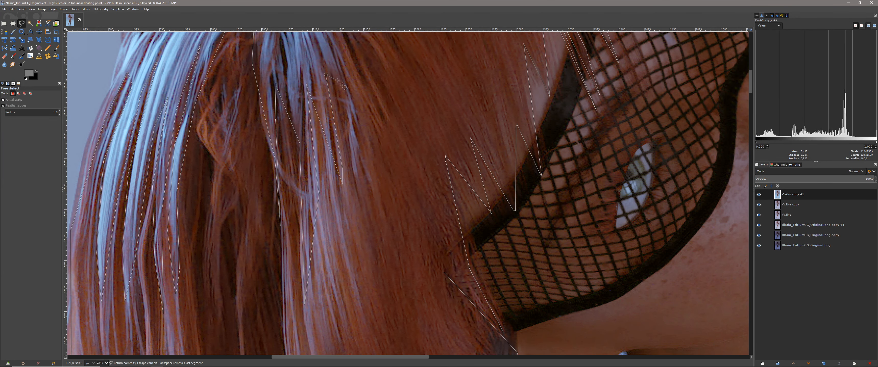
Step: Weave the hair outline in and out around the blue-lit strands on the face side of the ponytail tie
{"action": "left_click", "coordinate": [325, 74]}
{"action": "scroll", "coordinate": [325, 74], "scroll_direction": "up", "scroll_amount": 3}
{"action": "scroll", "coordinate": [326, 74], "scroll_direction": "left", "scroll_amount": 1}
{"action": "left_click", "coordinate": [384, 183]}
{"action": "left_click", "coordinate": [346, 103]}
{"action": "left_click", "coordinate": [372, 91]}
{"action": "left_click", "coordinate": [416, 108]}
{"action": "left_click", "coordinate": [405, 74]}
{"action": "left_click", "coordinate": [421, 79]}
{"action": "left_click", "coordinate": [365, 52]}
{"action": "left_click", "coordinate": [449, 61]}
{"action": "mouse_move", "coordinate": [373, 50]}
{"action": "left_mouse_down"}
{"action": "mouse_move", "coordinate": [429, 195]}
{"action": "mouse_move", "coordinate": [421, 182]}
{"action": "mouse_move", "coordinate": [355, 178]}
{"action": "left_mouse_up"}
{"action": "left_click", "coordinate": [350, 180]}
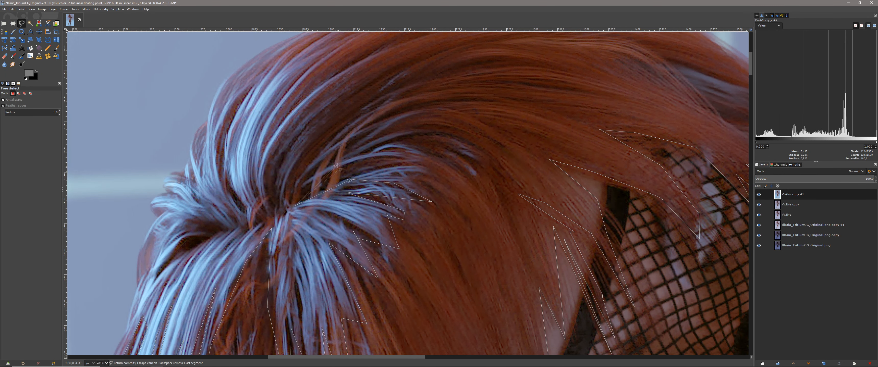
Step: Trace the hair outline from the ponytail tie up along the blue-lit strands to the back of the crown
{"action": "left_click", "coordinate": [256, 224]}
{"action": "left_click", "coordinate": [249, 210]}
{"action": "left_click", "coordinate": [256, 204]}
{"action": "left_click", "coordinate": [266, 185]}
{"action": "left_click", "coordinate": [269, 157]}
{"action": "left_click", "coordinate": [275, 119]}
{"action": "left_click", "coordinate": [322, 83]}
{"action": "left_click", "coordinate": [355, 66]}
{"action": "left_click", "coordinate": [272, 136]}
{"action": "left_click_drag", "start_coordinate": [329, 56], "coordinate": [267, 203]}
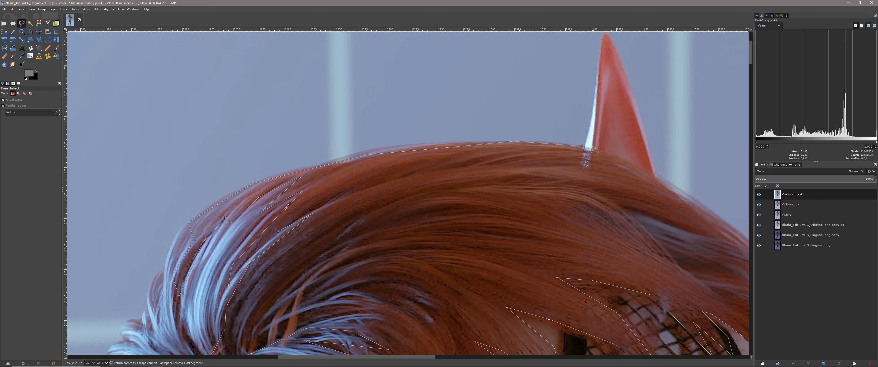
Step: Carry the hair outline over the crown past the horn, close it at its start point and commit the selection
{"action": "left_click_drag", "start_coordinate": [699, 204], "coordinate": [401, 33]}
{"action": "left_click", "coordinate": [592, 329]}
{"action": "key", "text": "1"}
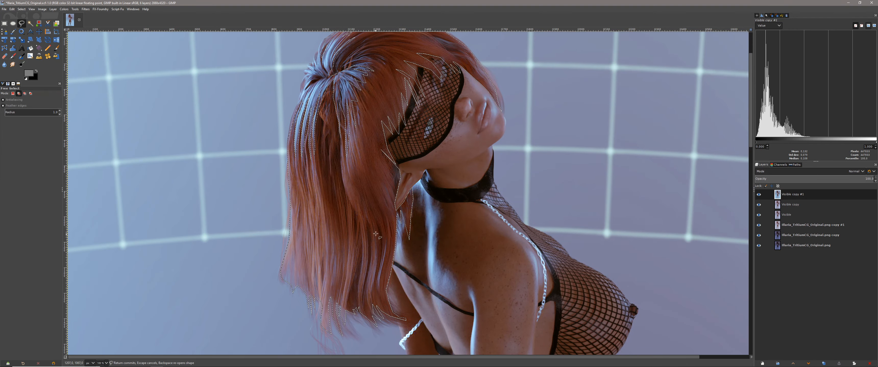
{"action": "scroll", "coordinate": [336, 101], "scroll_direction": "up", "scroll_amount": 3, "text": "ctrl"}
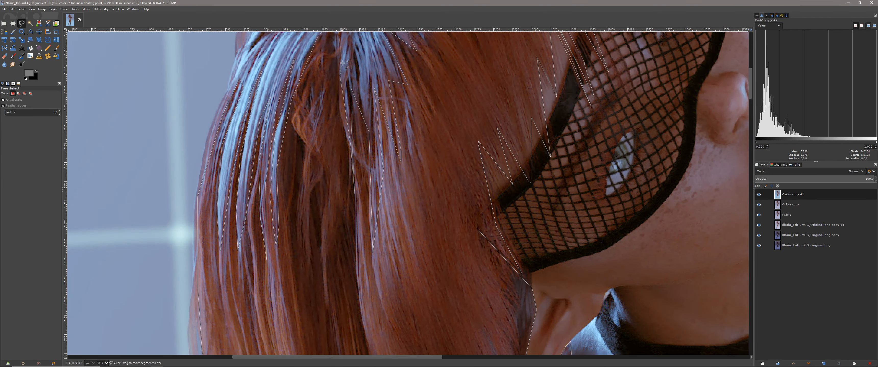
{"action": "key", "text": "1"}
{"action": "scroll", "coordinate": [390, 199], "scroll_direction": "up", "scroll_amount": 2, "text": "ctrl"}
{"action": "mouse_move", "coordinate": [426, 187]}
{"action": "left_mouse_down"}
{"action": "mouse_move", "coordinate": [407, 176]}
{"action": "mouse_move", "coordinate": [385, 211]}
{"action": "left_mouse_up"}
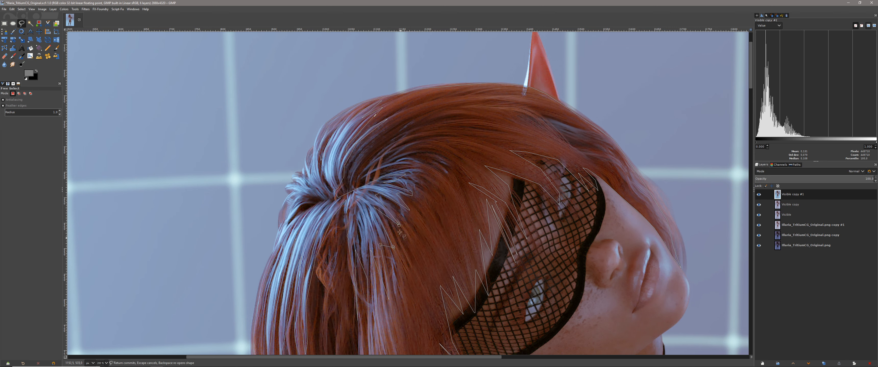
{"action": "scroll", "coordinate": [385, 211], "scroll_direction": "down", "scroll_amount": 1}
{"action": "scroll", "coordinate": [368, 217], "scroll_direction": "down", "scroll_amount": 3}
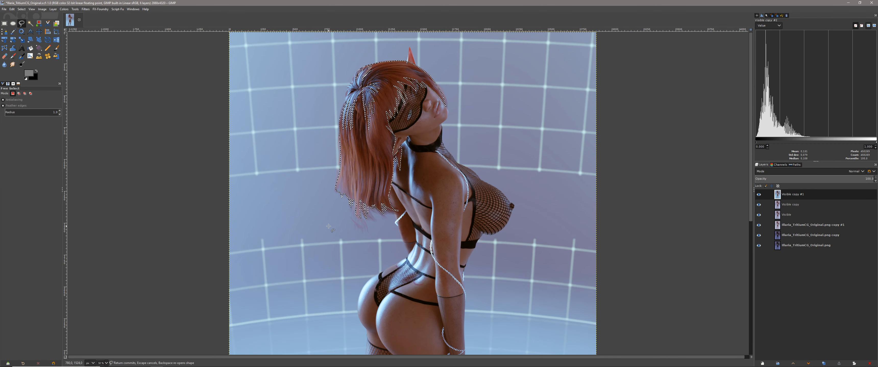
{"action": "key", "text": "Return"}
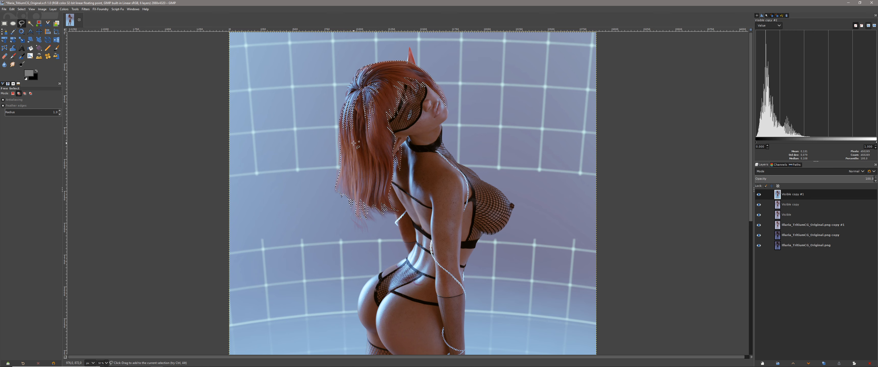
Step: Turn on Quick Mask for the hair selection and frame the masked hair closely
{"action": "key", "text": "shift+q"}
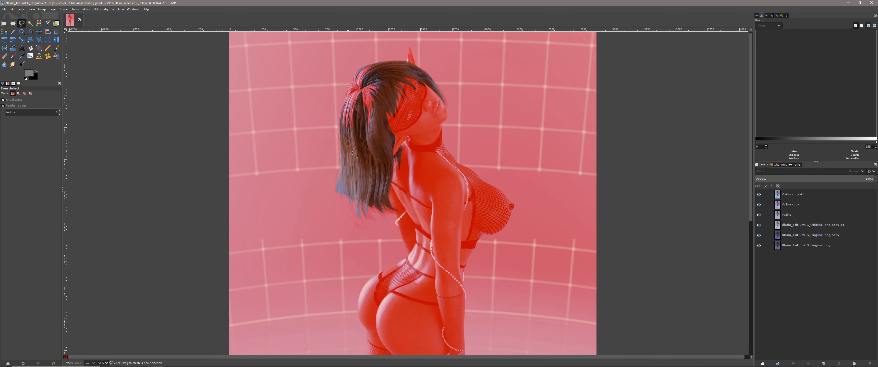
{"action": "scroll", "coordinate": [377, 173], "scroll_direction": "up", "scroll_amount": 1, "text": "ctrl"}
{"action": "scroll", "coordinate": [377, 173], "scroll_direction": "up", "scroll_amount": 5}
{"action": "scroll", "coordinate": [379, 94], "scroll_direction": "up", "scroll_amount": 1, "text": "ctrl"}
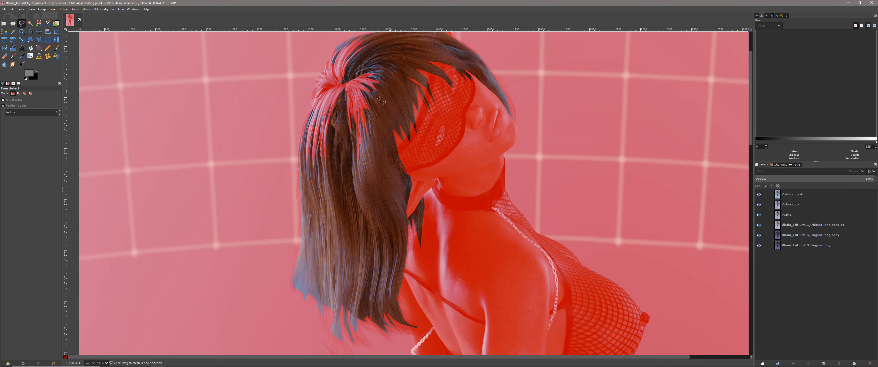
Step: Soften the hair mask with a Gaussian Blur of 17.51 in X and Y, and turn Quick Mask back into a selection
{"action": "left_click", "coordinate": [85, 9]}
{"action": "mouse_move", "coordinate": [108, 43]}
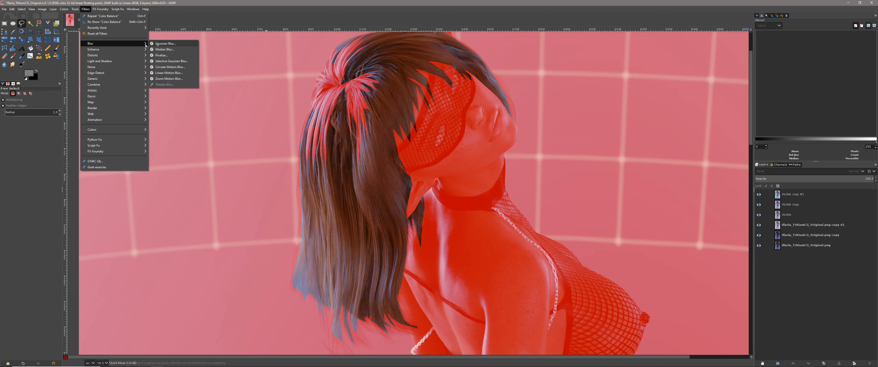
{"action": "left_click", "coordinate": [165, 44]}
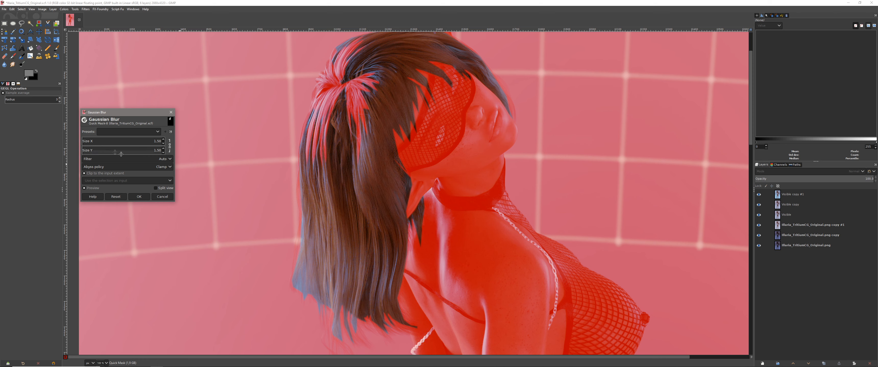
{"action": "left_click", "coordinate": [91, 141]}
{"action": "left_click_drag", "start_coordinate": [96, 143], "coordinate": [95, 141]}
{"action": "left_click", "coordinate": [92, 141]}
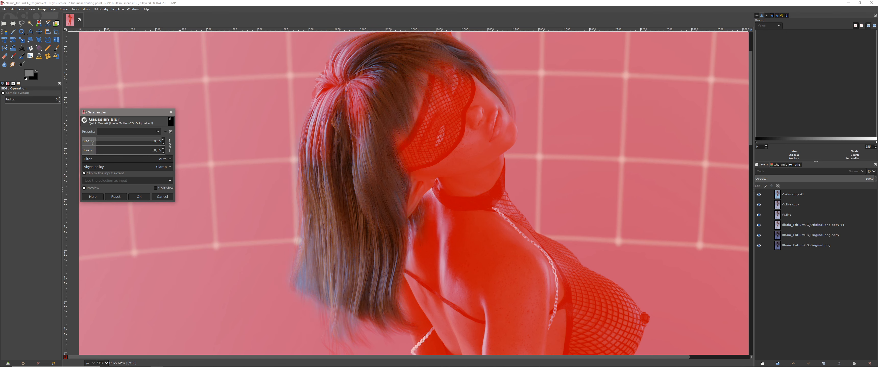
{"action": "left_click", "coordinate": [95, 141]}
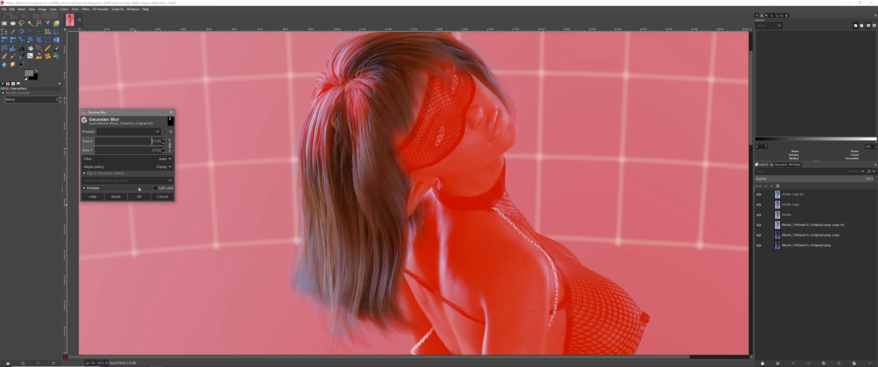
{"action": "left_click", "coordinate": [139, 197]}
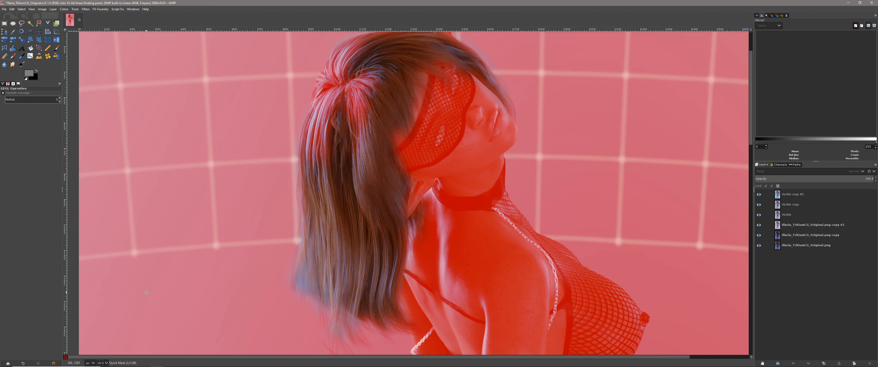
{"action": "key", "text": "shift+q"}
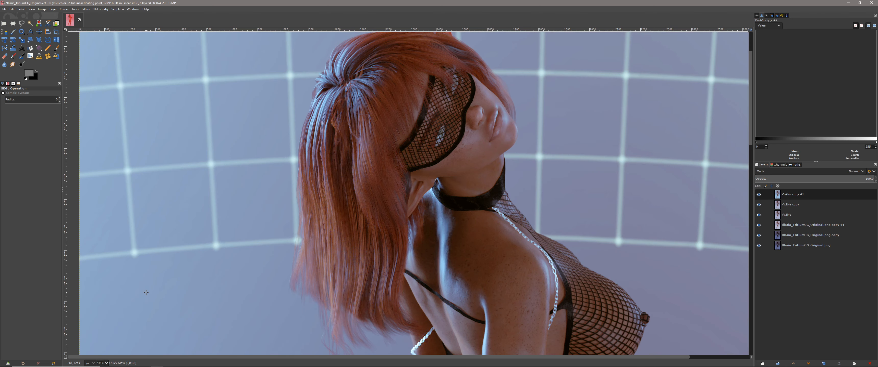
Step: Duplicate the top layer while keeping the feathered hair selection active
{"action": "key", "text": "minus"}
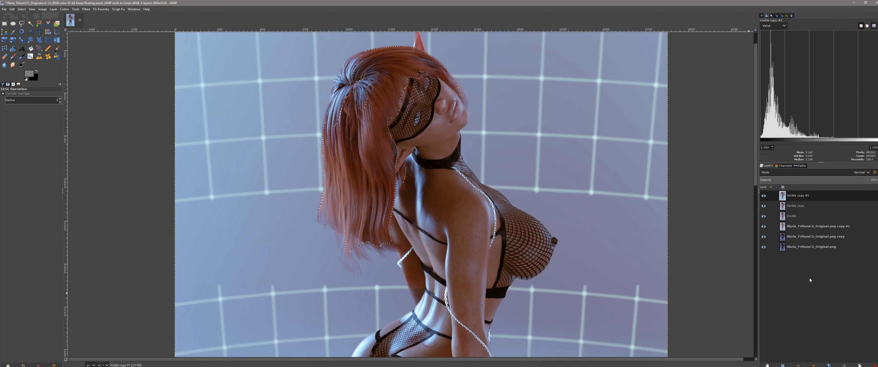
{"action": "key", "text": "shift+ctrl+d"}
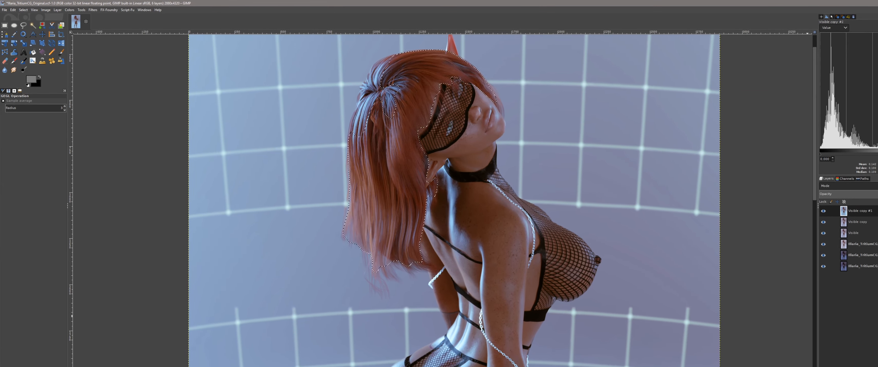
{"action": "key", "text": "ctrl+v"}
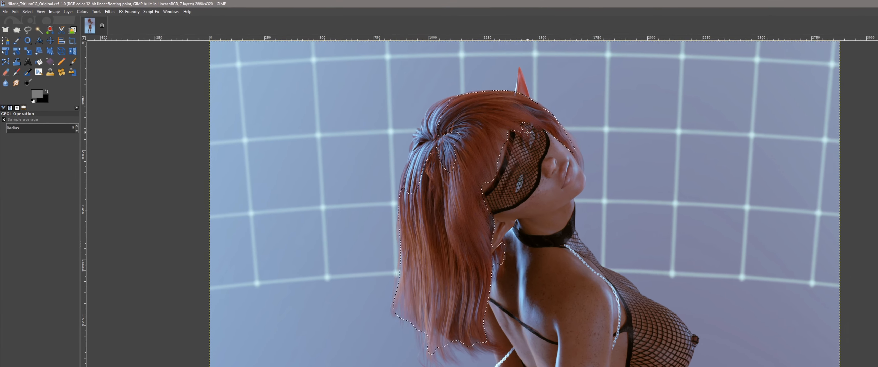
{"action": "scroll", "coordinate": [491, 125], "scroll_direction": "up", "scroll_amount": 1}
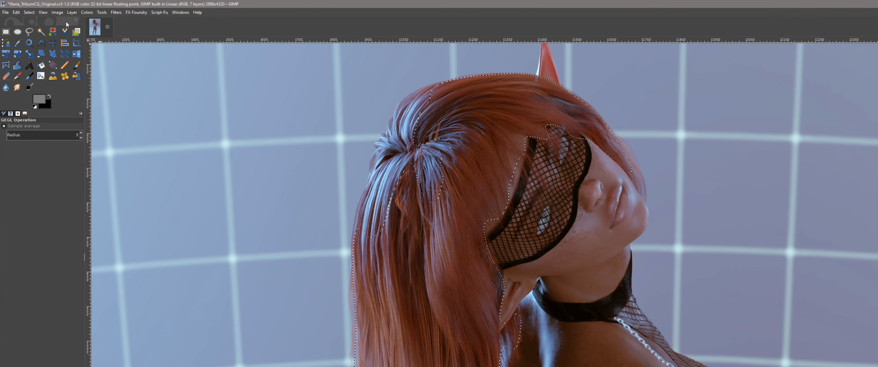
Step: Start a Hue-Saturation adjustment on the selected hair, setting red saturation to 54.9 and magenta saturation to about 29
{"action": "left_click", "coordinate": [85, 13]}
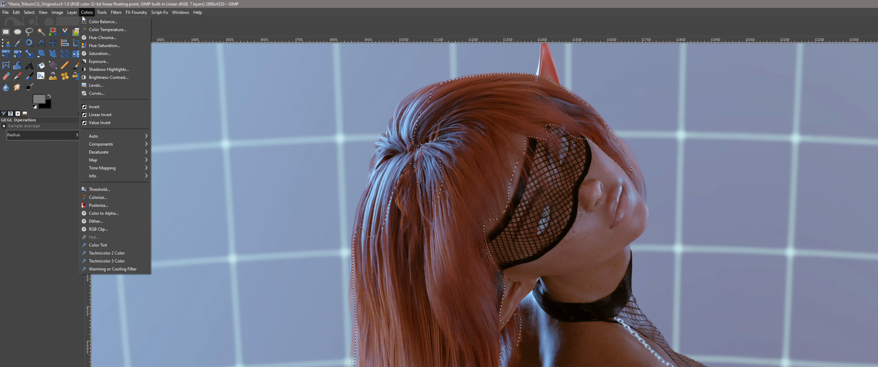
{"action": "left_click", "coordinate": [97, 46]}
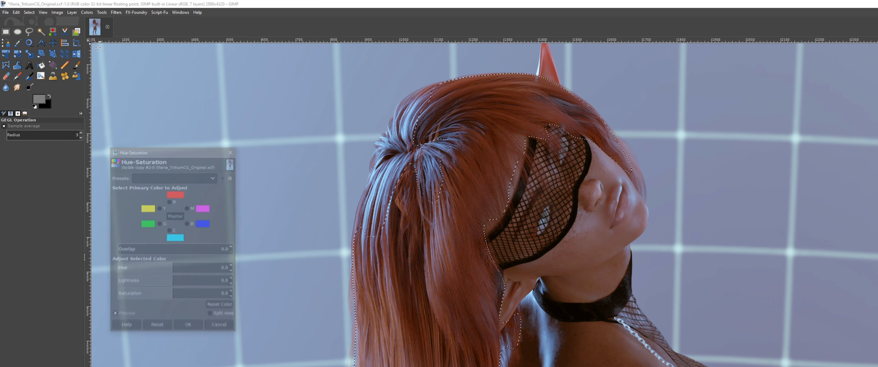
{"action": "left_click", "coordinate": [170, 203]}
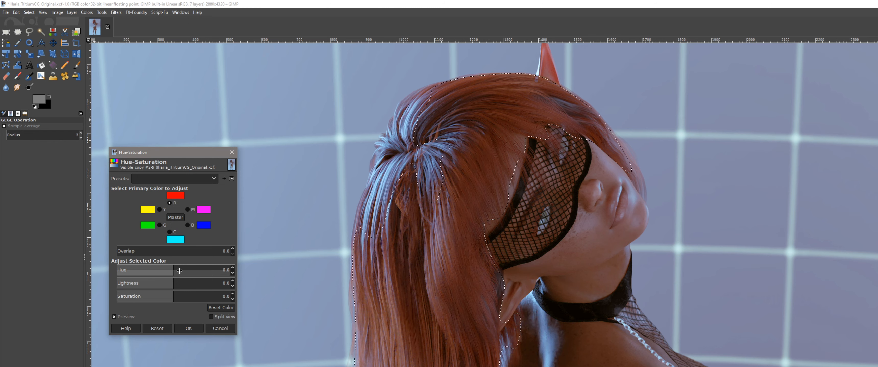
{"action": "left_click", "coordinate": [204, 294]}
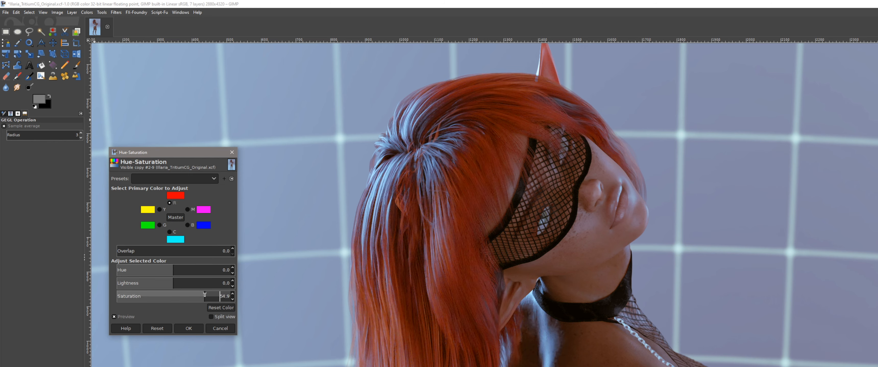
{"action": "left_click", "coordinate": [187, 209]}
{"action": "left_click", "coordinate": [190, 296]}
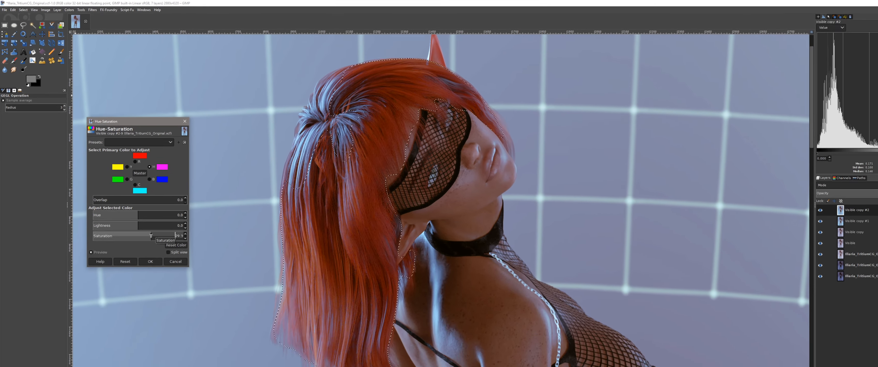
Step: Raise the hair's magenta saturation to about 43 and increase its overall Master saturation
{"action": "left_click", "coordinate": [178, 262]}
{"action": "left_click", "coordinate": [141, 185]}
{"action": "left_click_drag", "start_coordinate": [148, 219], "coordinate": [146, 219]}
{"action": "left_click", "coordinate": [129, 160]}
{"action": "left_click", "coordinate": [138, 219]}
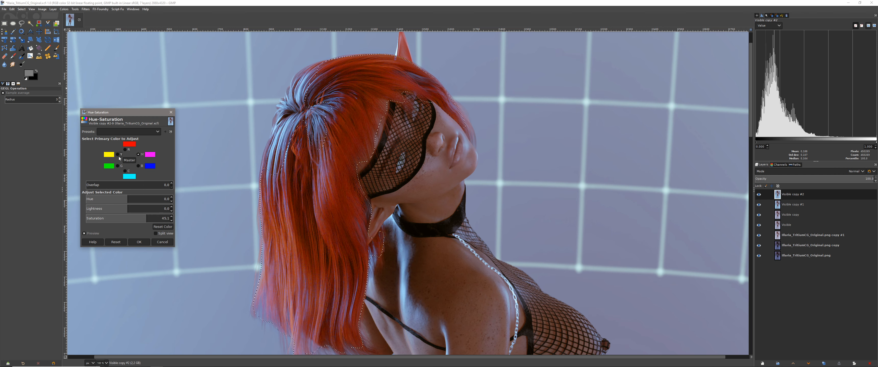
{"action": "left_click", "coordinate": [129, 161]}
{"action": "left_click_drag", "start_coordinate": [146, 218], "coordinate": [152, 217]}
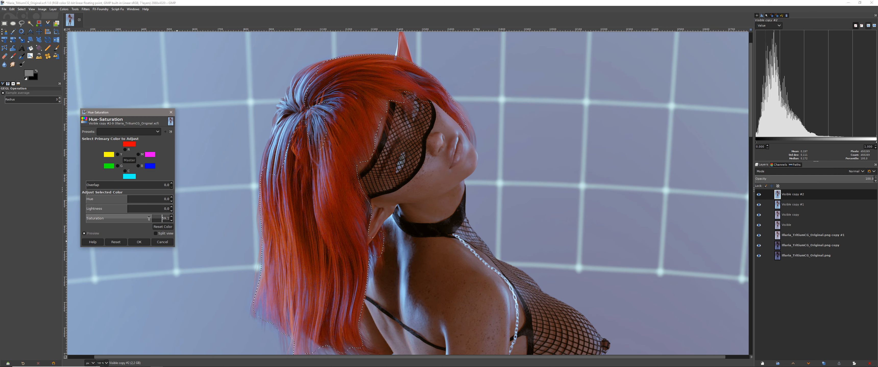
{"action": "left_click_drag", "start_coordinate": [146, 218], "coordinate": [152, 218]}
Step: Lower the hair's cyan saturation, and set blue saturation to -28.7 and green saturation to -33.3
{"action": "left_click", "coordinate": [125, 171]}
{"action": "left_click", "coordinate": [115, 217]}
{"action": "left_click", "coordinate": [138, 166]}
{"action": "left_click", "coordinate": [116, 218]}
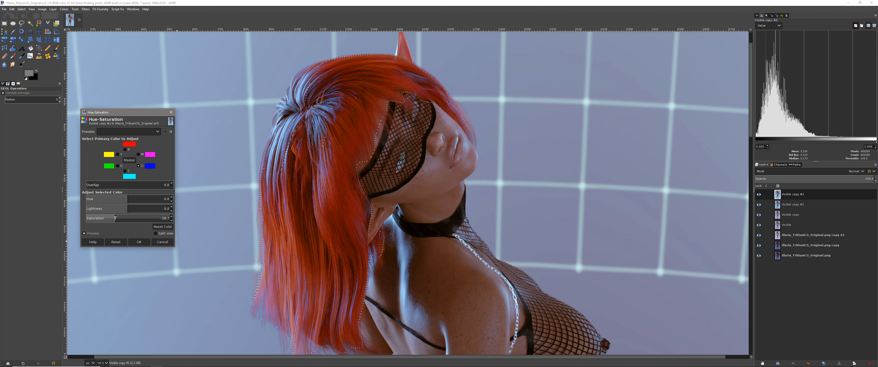
{"action": "left_click", "coordinate": [118, 166]}
{"action": "left_click", "coordinate": [115, 218]}
Step: Compare the recoloured hair with its previous look by toggling the top layer's visibility, and apply the Hue-Saturation adjustment
{"action": "scroll", "coordinate": [218, 80], "scroll_direction": "down", "scroll_amount": 5}
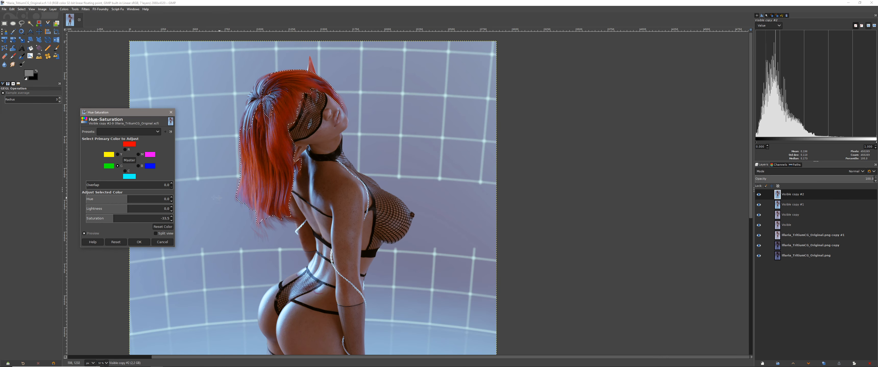
{"action": "left_click", "coordinate": [758, 194]}
{"action": "left_click", "coordinate": [759, 194]}
{"action": "left_click", "coordinate": [758, 195]}
{"action": "left_click", "coordinate": [758, 195]}
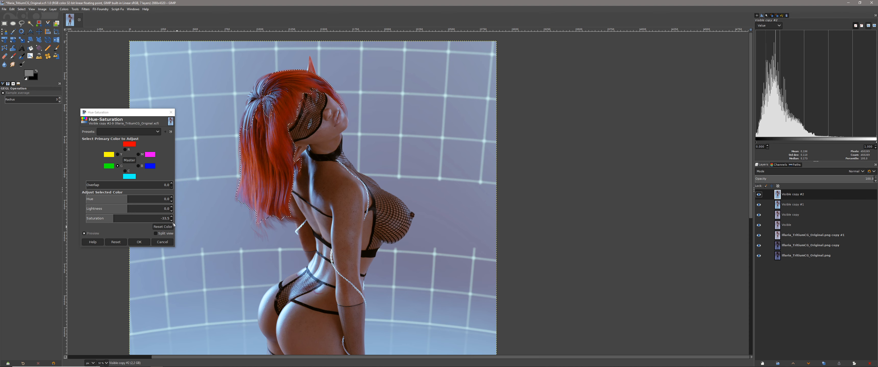
{"action": "left_click", "coordinate": [139, 242]}
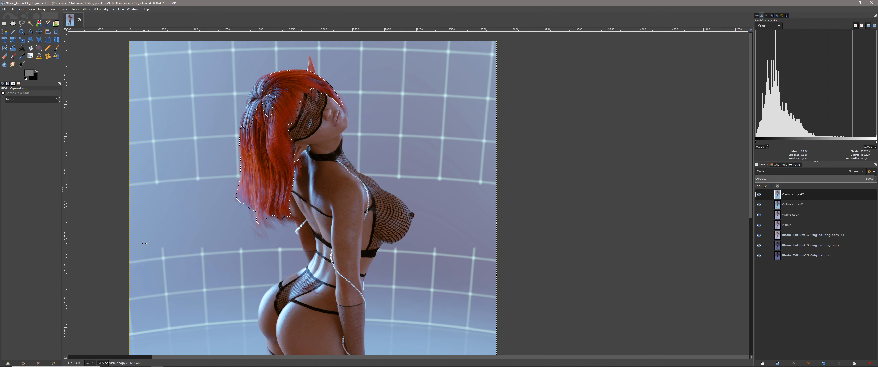
Step: Remove the hair selection and view more of the figure in the canvas
{"action": "key", "text": "ctrl+shift+a"}
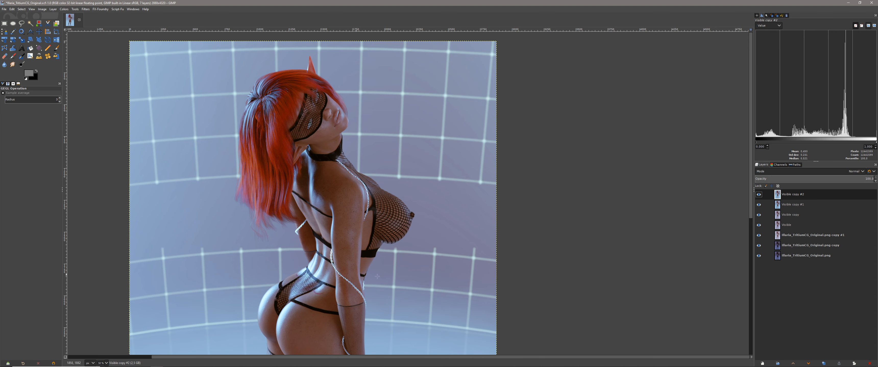
{"action": "scroll", "coordinate": [449, 252], "scroll_direction": "down", "scroll_amount": 1}
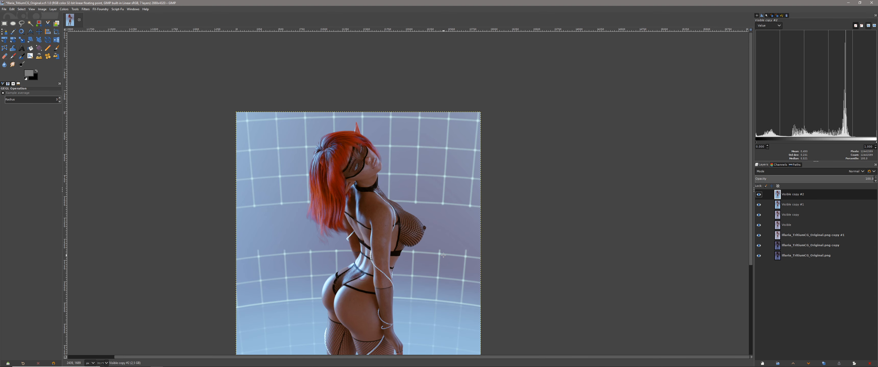
{"action": "scroll", "coordinate": [474, 236], "scroll_direction": "left", "scroll_amount": 1}
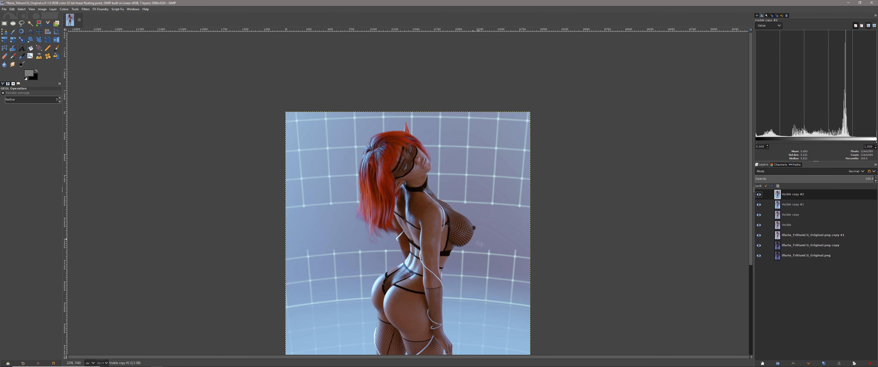
Step: Outline both lips on the figure's face with a closed Free Select polygon and commit it as a selection
{"action": "scroll", "coordinate": [484, 250], "scroll_direction": "down", "scroll_amount": 1}
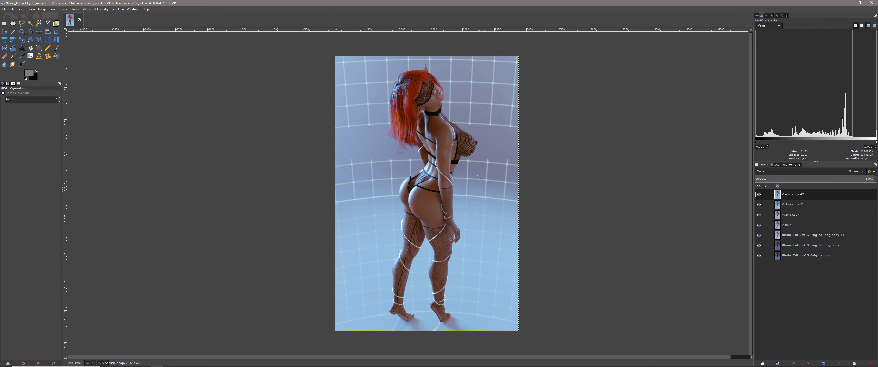
{"action": "scroll", "coordinate": [476, 187], "scroll_direction": "up", "scroll_amount": 1}
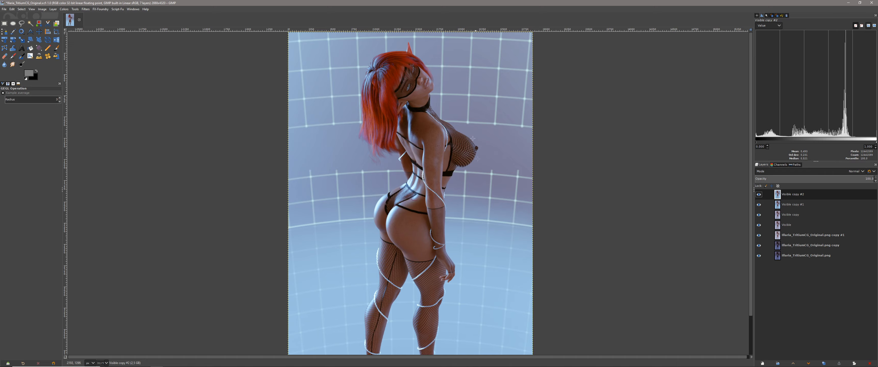
{"action": "scroll", "coordinate": [430, 78], "scroll_direction": "up", "scroll_amount": 6}
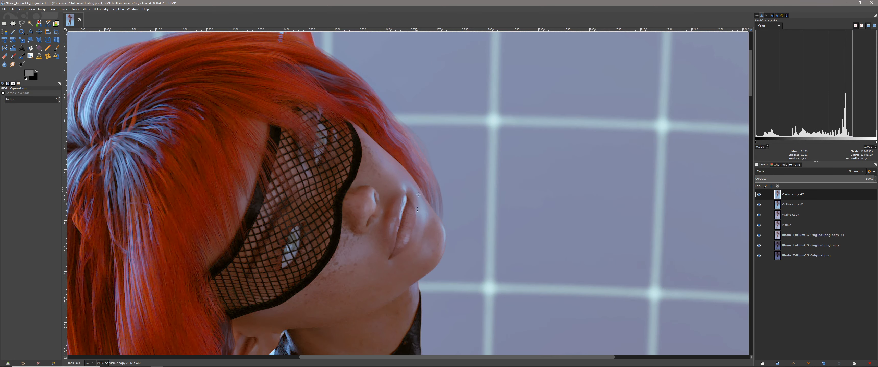
{"action": "scroll", "coordinate": [419, 194], "scroll_direction": "up", "scroll_amount": 3}
{"action": "left_click", "coordinate": [22, 24]}
{"action": "left_click", "coordinate": [397, 164]}
{"action": "left_click", "coordinate": [413, 185]}
{"action": "left_click", "coordinate": [419, 205]}
{"action": "left_click", "coordinate": [416, 236]}
{"action": "left_click", "coordinate": [404, 290]}
{"action": "left_click", "coordinate": [387, 310]}
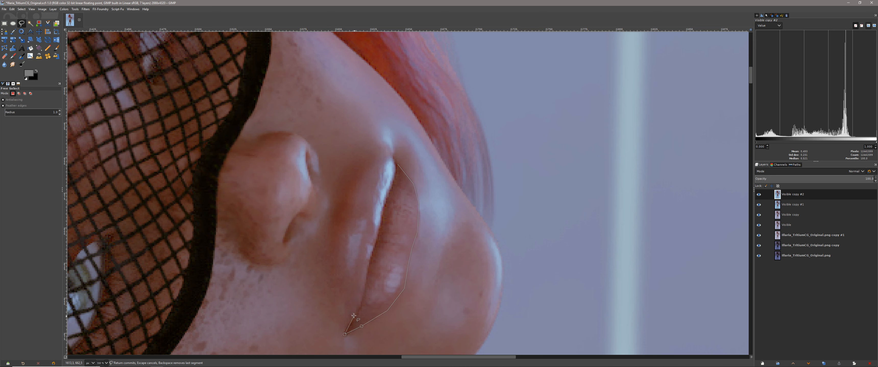
{"action": "left_click", "coordinate": [343, 269]}
{"action": "left_click", "coordinate": [337, 240]}
{"action": "left_click", "coordinate": [351, 190]}
{"action": "left_click", "coordinate": [430, 213]}
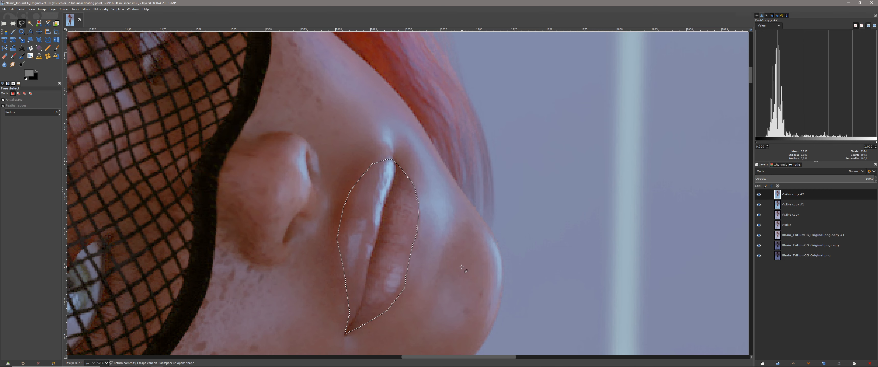
{"action": "key", "text": "Return"}
Step: Soften the lip selection's edges by applying a Gaussian Blur of about 3.4 to its Quick Mask, and convert the mask back to a selection
{"action": "key", "text": "shift+q"}
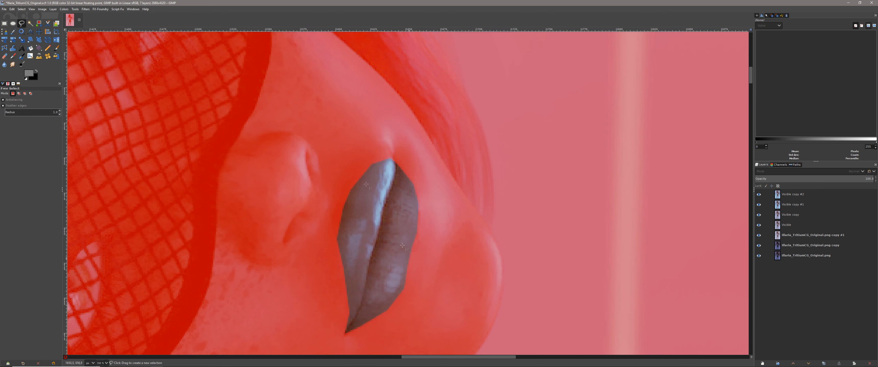
{"action": "left_click", "coordinate": [87, 9]}
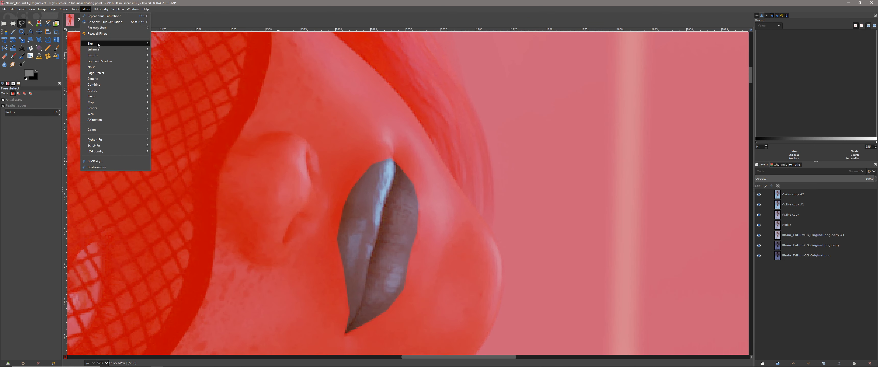
{"action": "mouse_move", "coordinate": [136, 44]}
{"action": "left_click", "coordinate": [167, 44]}
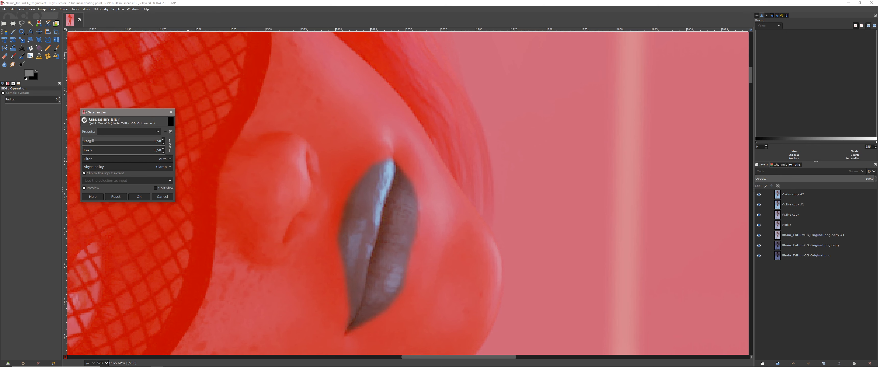
{"action": "left_click_drag", "start_coordinate": [85, 141], "coordinate": [153, 141]}
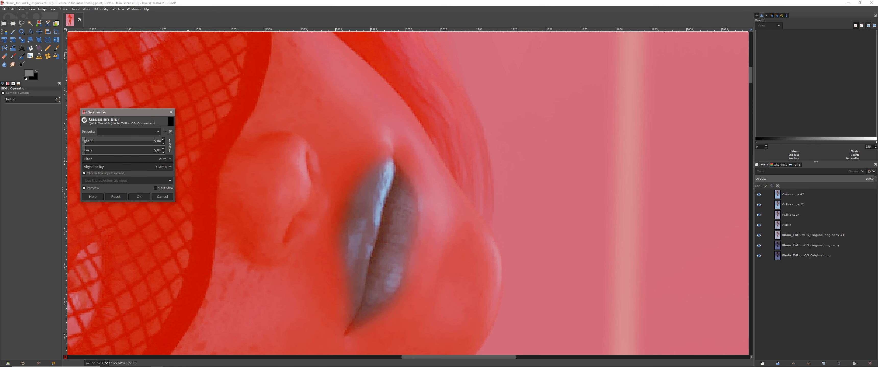
{"action": "left_click", "coordinate": [84, 141]}
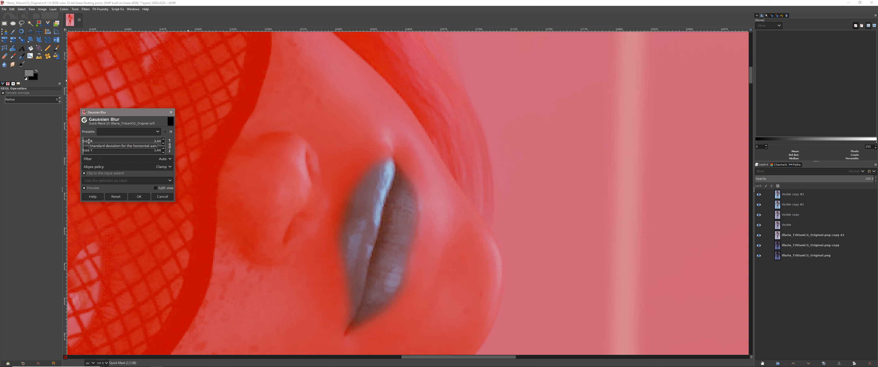
{"action": "left_click", "coordinate": [139, 197]}
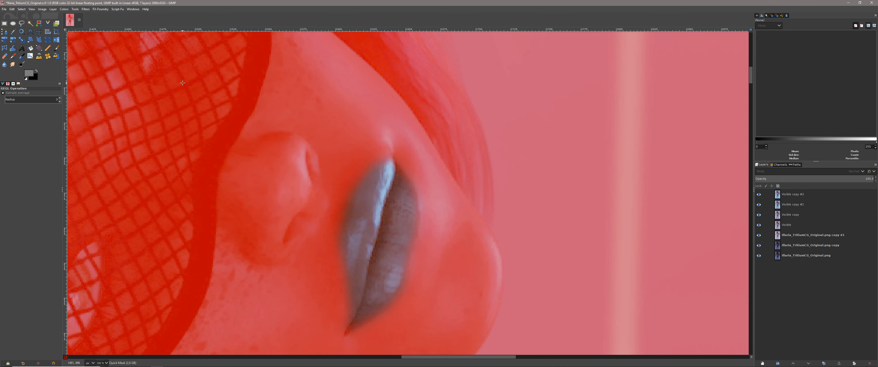
{"action": "key", "text": "shift+q"}
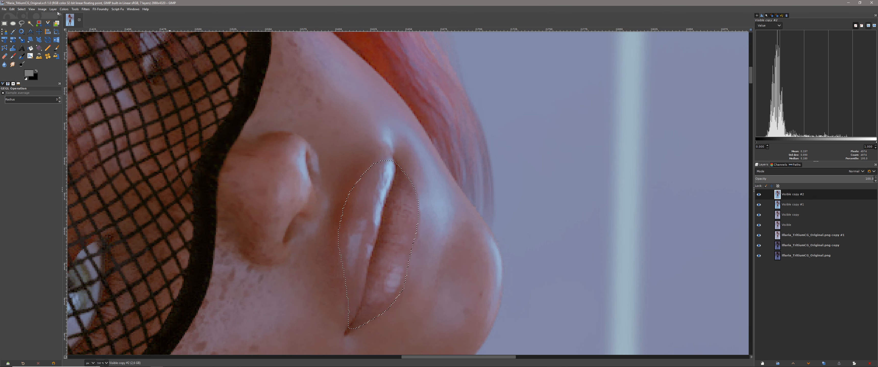
Step: Raise the selected lips' Master saturation to about 17 with Hue-Saturation and slightly reduce their lightness
{"action": "left_click", "coordinate": [64, 9]}
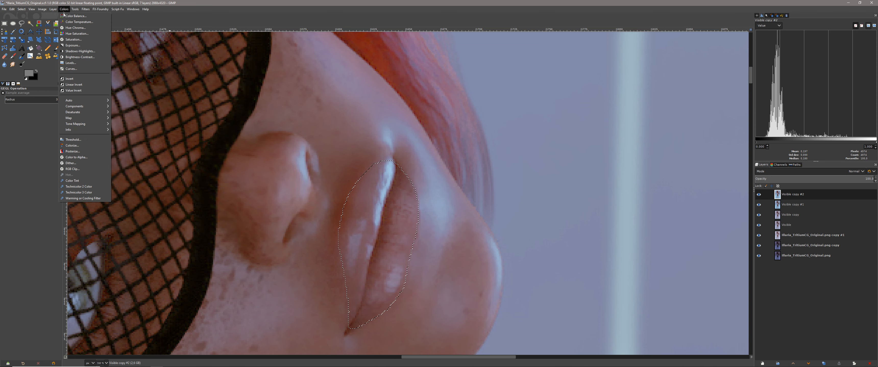
{"action": "left_click", "coordinate": [80, 34]}
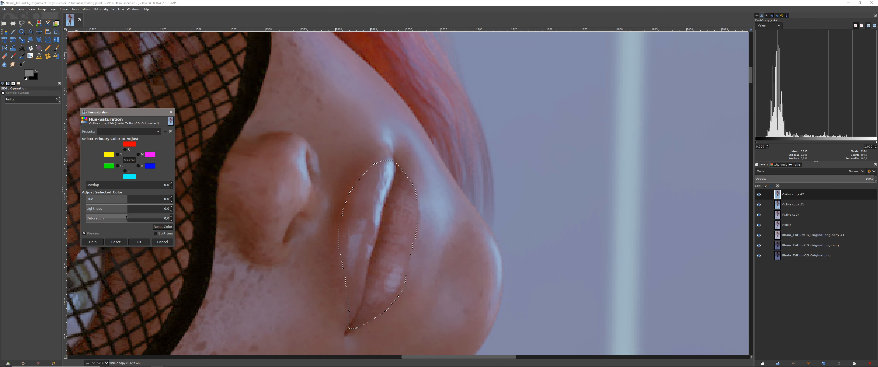
{"action": "left_click_drag", "start_coordinate": [129, 217], "coordinate": [141, 219]}
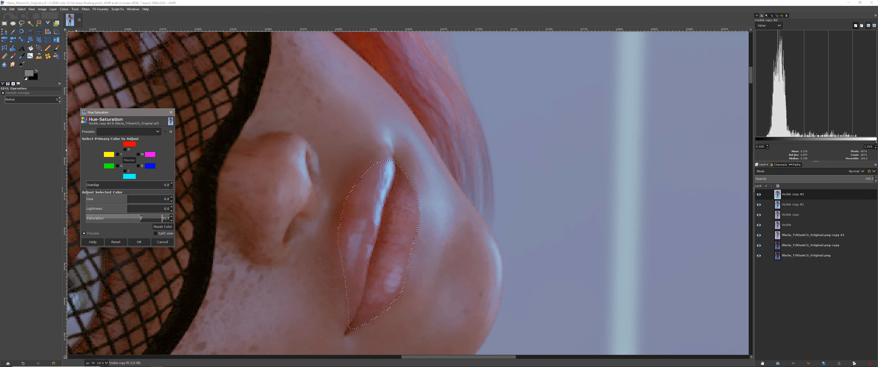
{"action": "left_click_drag", "start_coordinate": [136, 218], "coordinate": [134, 218]}
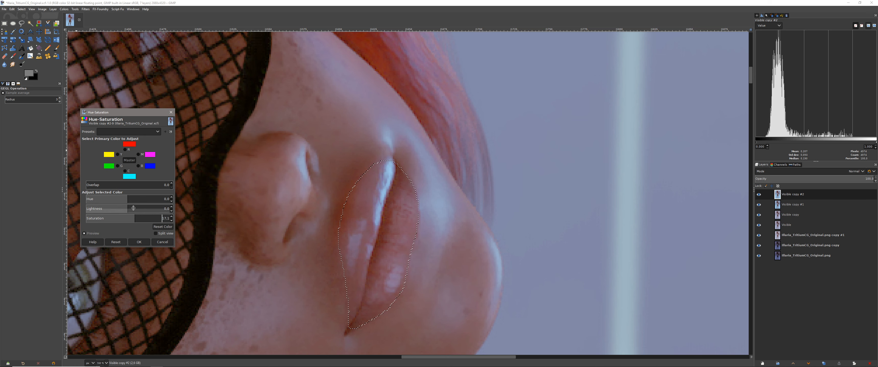
{"action": "left_click", "coordinate": [126, 209]}
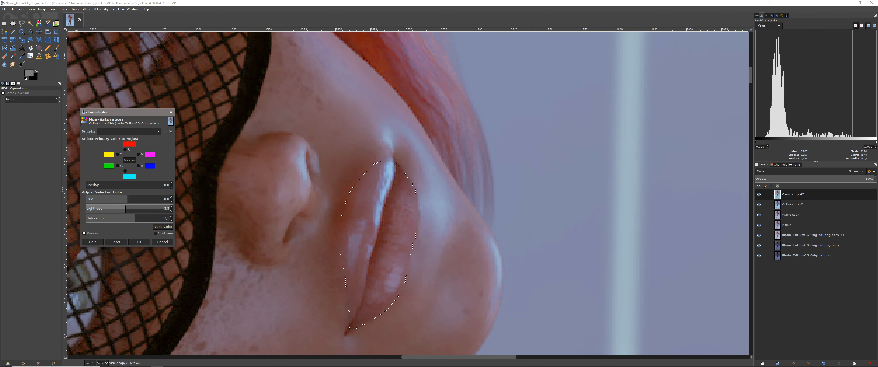